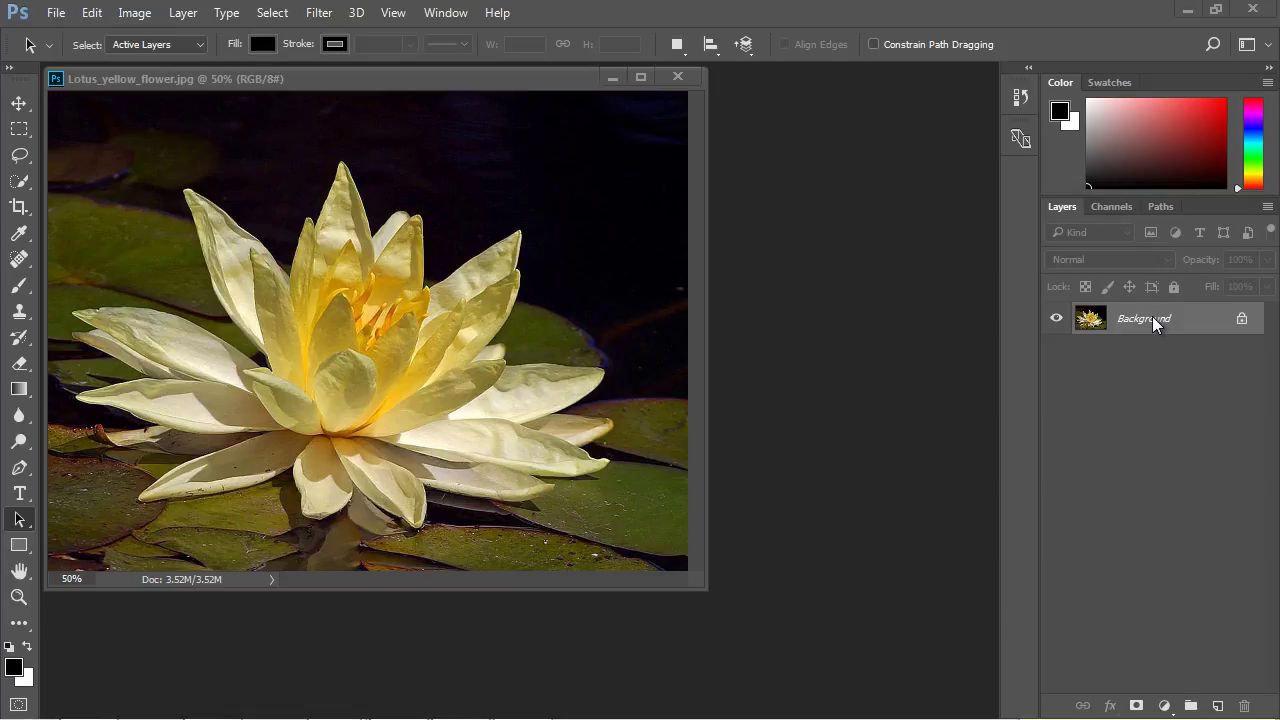
# - Duplicate the Background layer as 'Background copy' and reselect the copy
pyautogui.click(1152, 318)
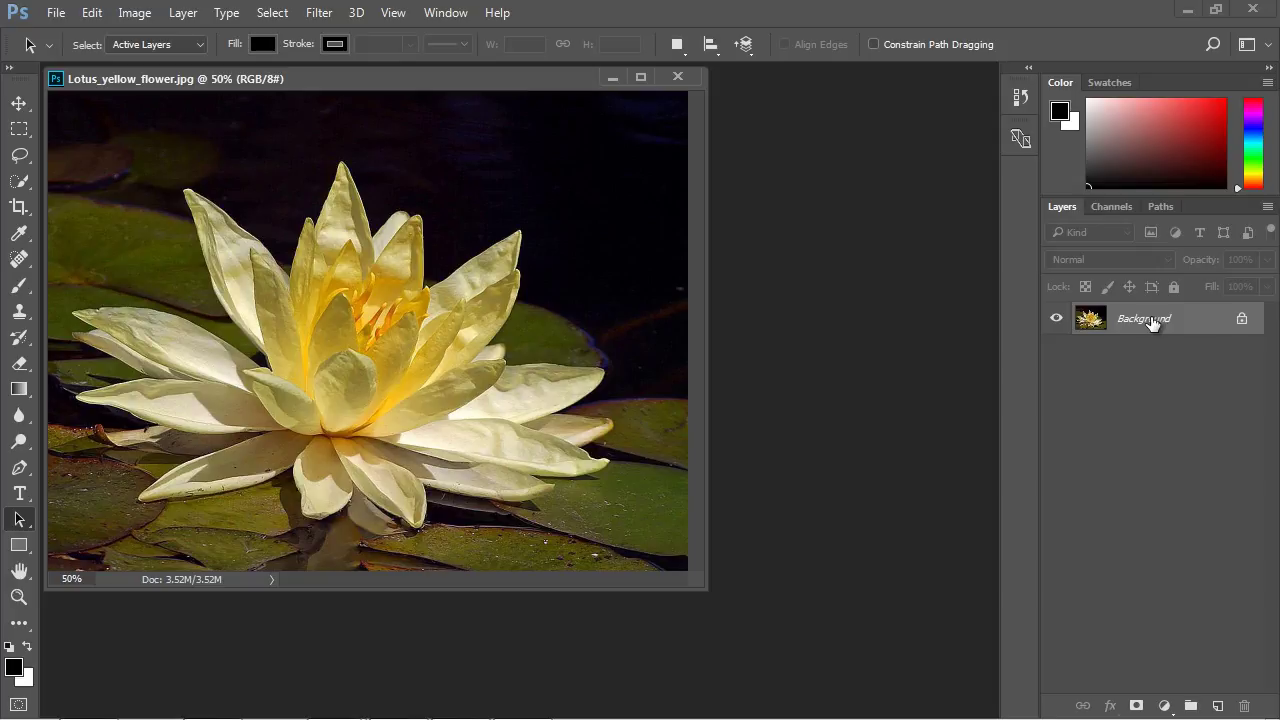
pyautogui.rightClick(1152, 319)
pyautogui.click(1136, 362)
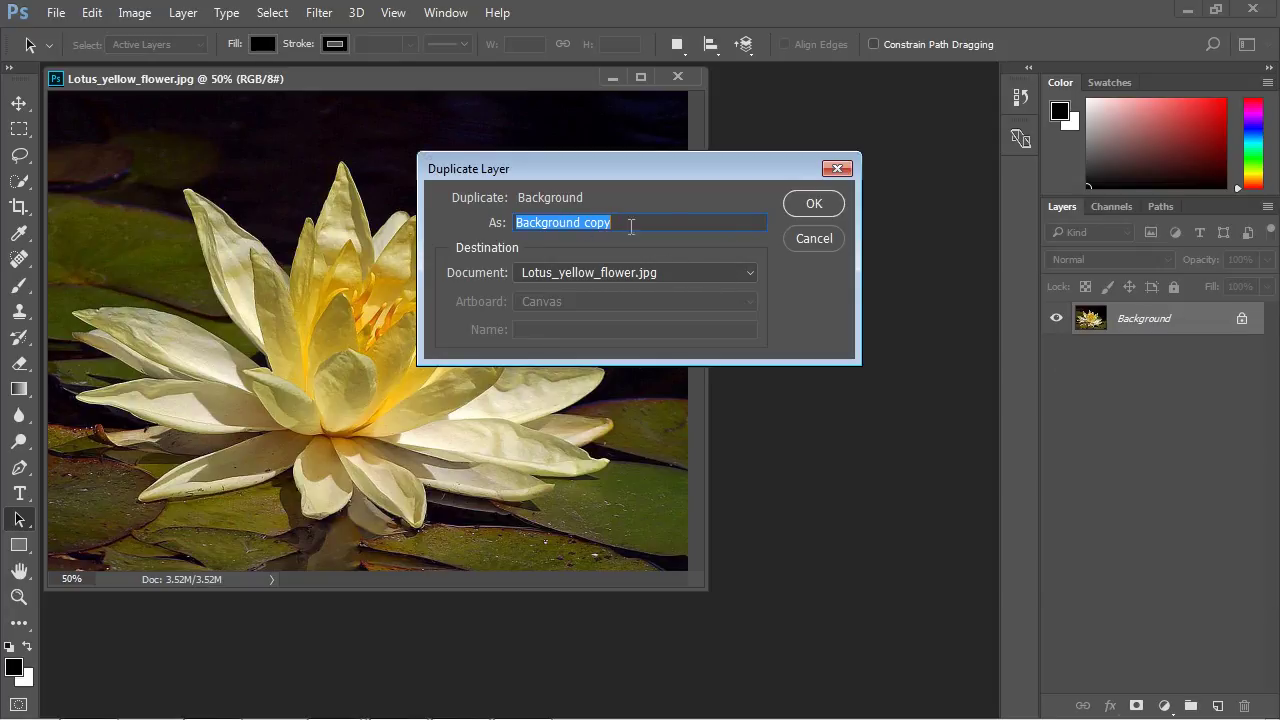
pyautogui.click(819, 203)
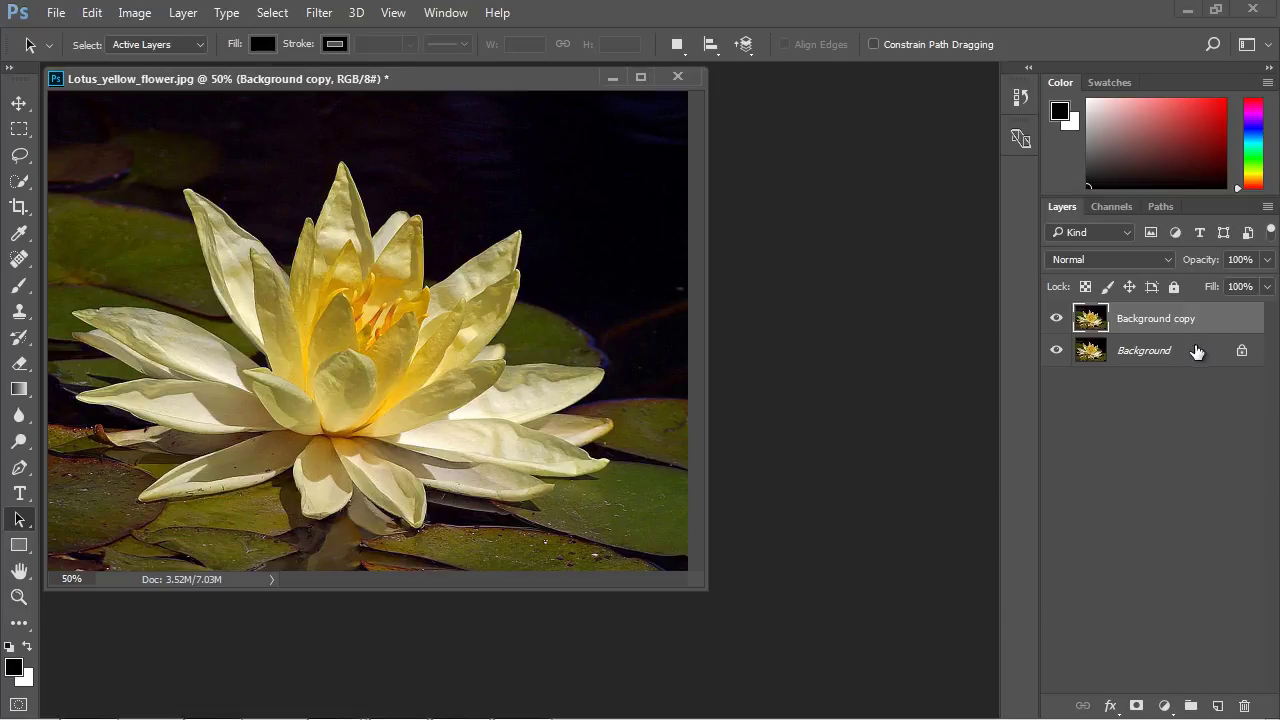
pyautogui.click(1196, 351)
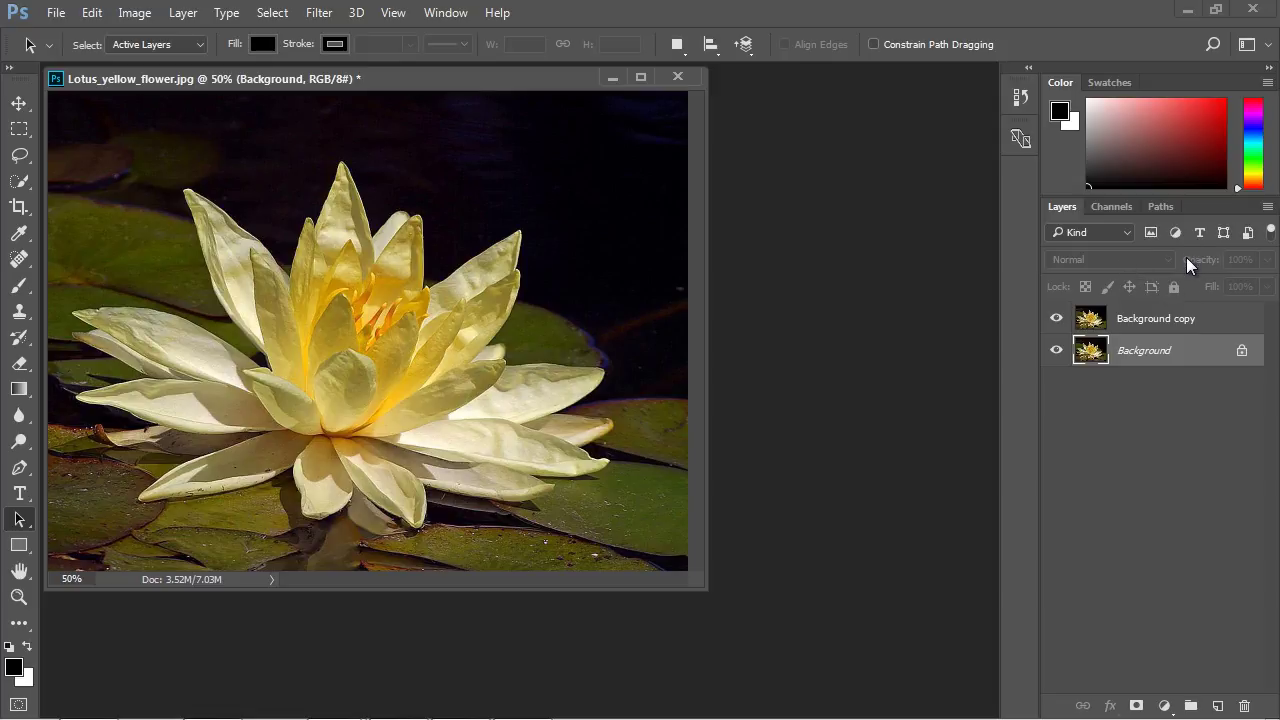
pyautogui.click(1177, 321)
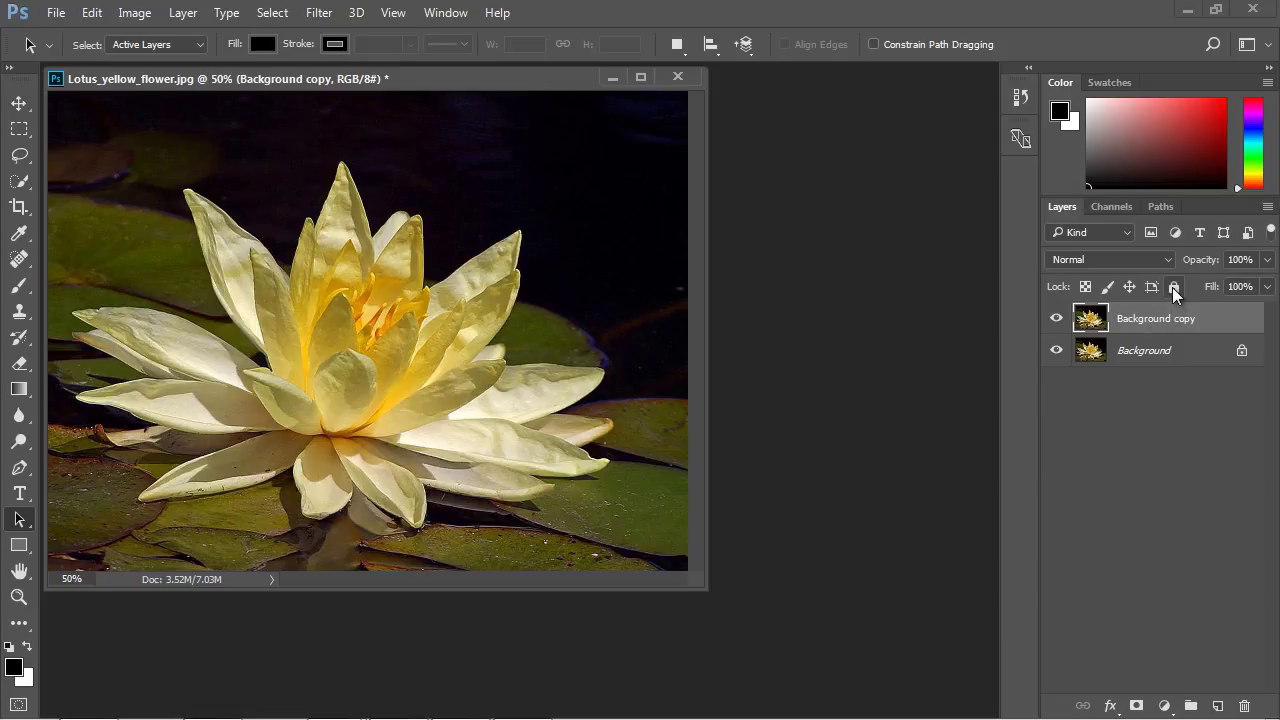
# - Lock Background copy, try a History Brush stroke on it, then unlock the layer
pyautogui.click(1173, 287)
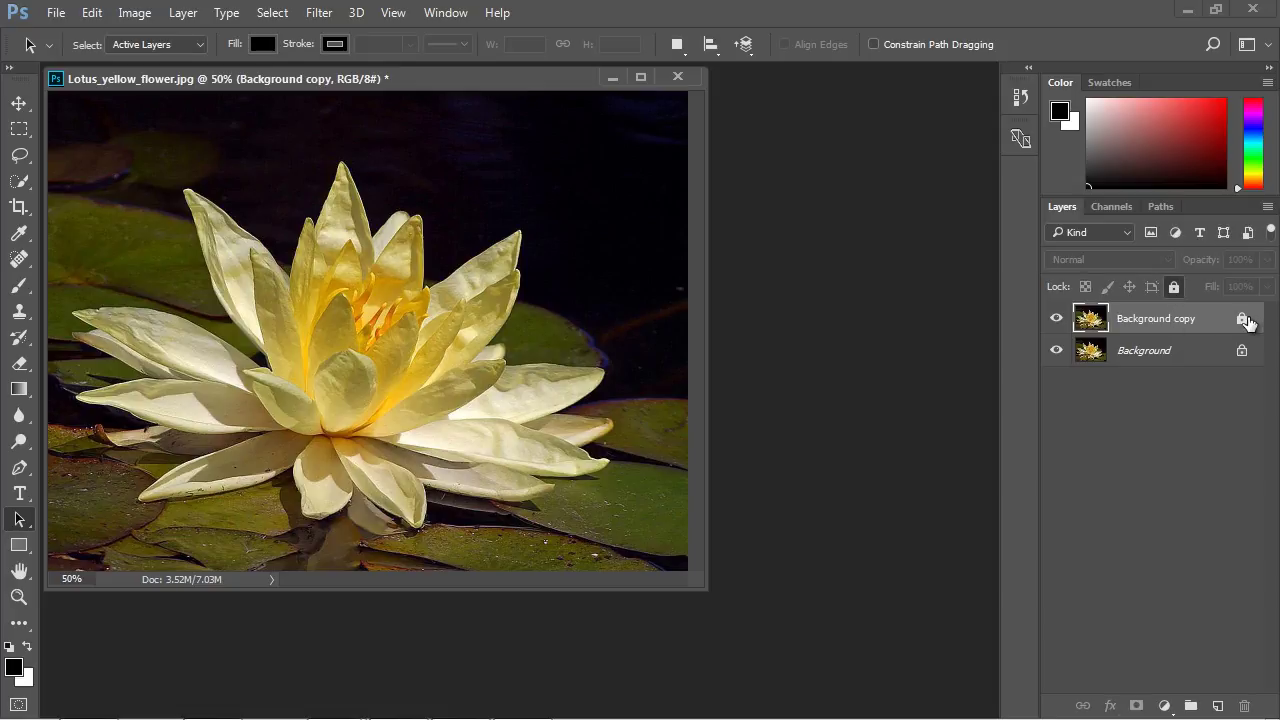
pyautogui.press('y')
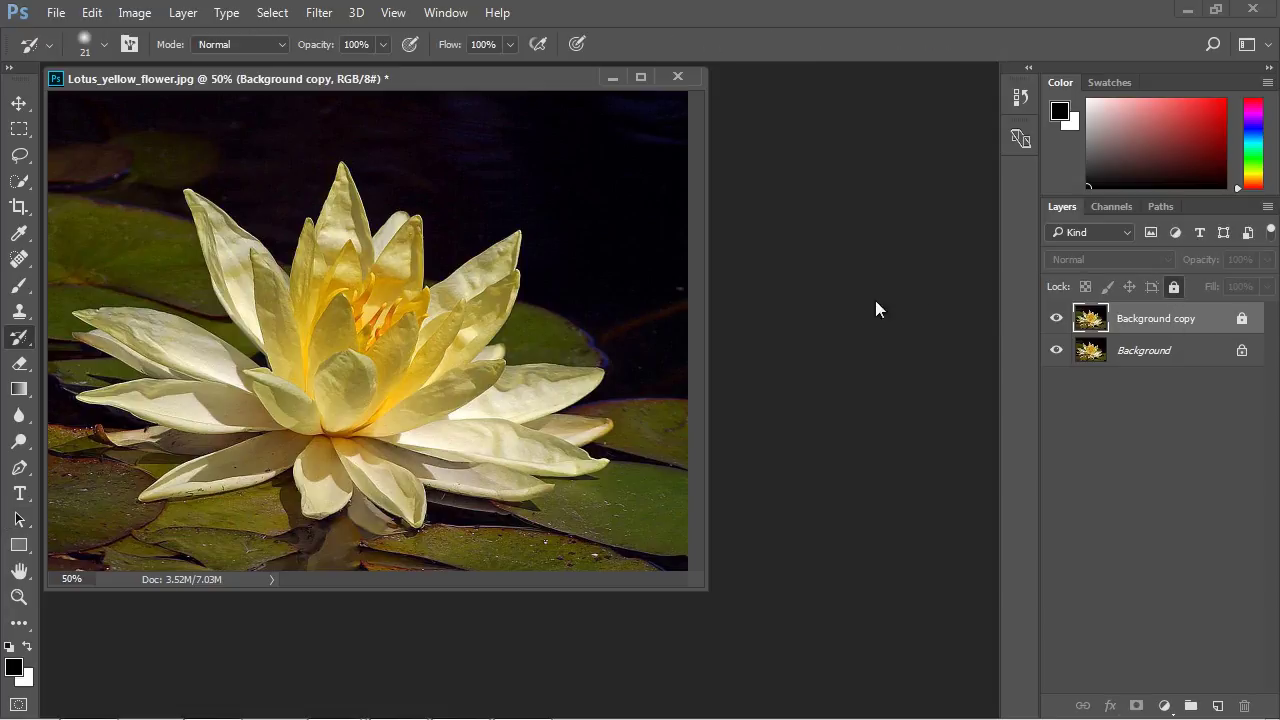
pyautogui.click(107, 331)
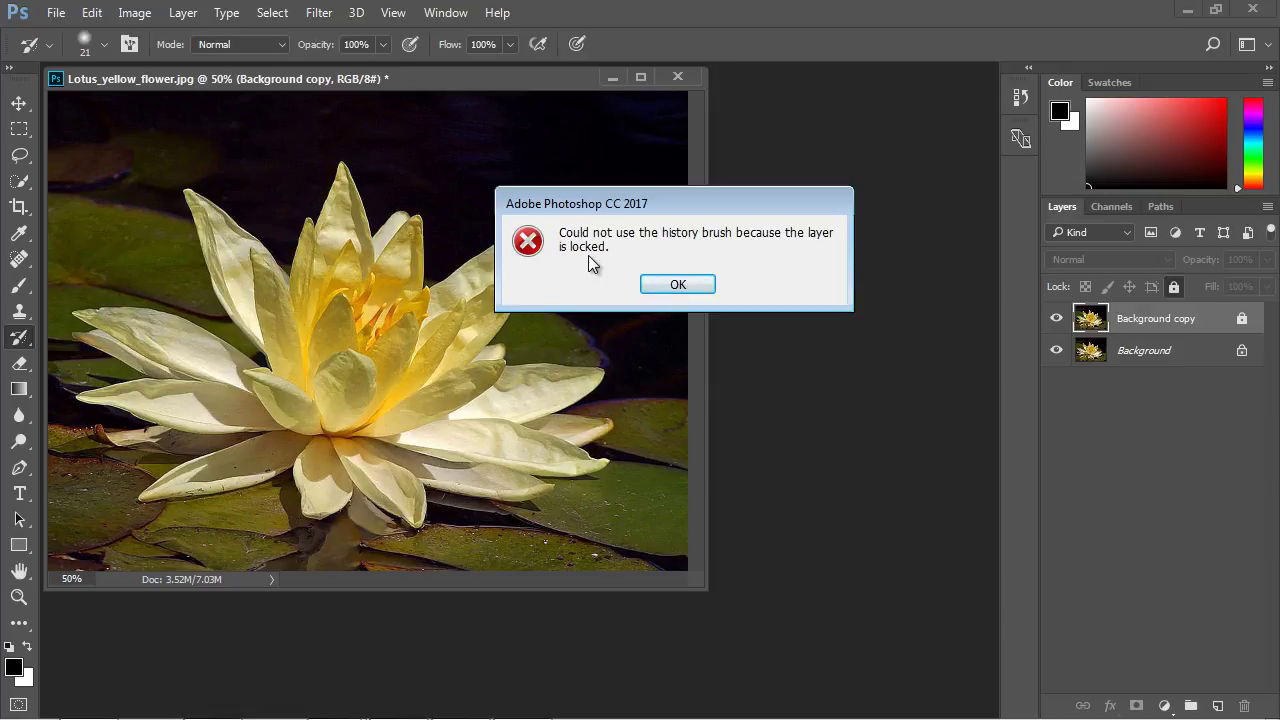
pyautogui.click(679, 285)
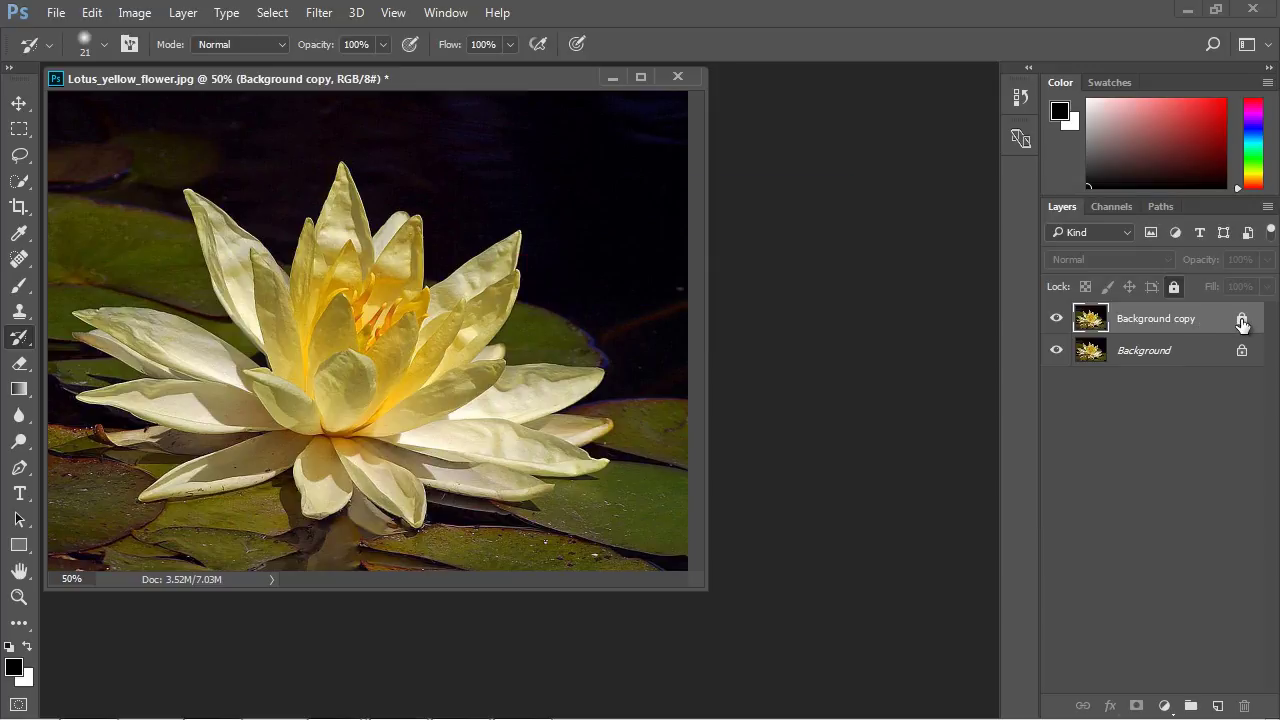
pyautogui.click(1241, 320)
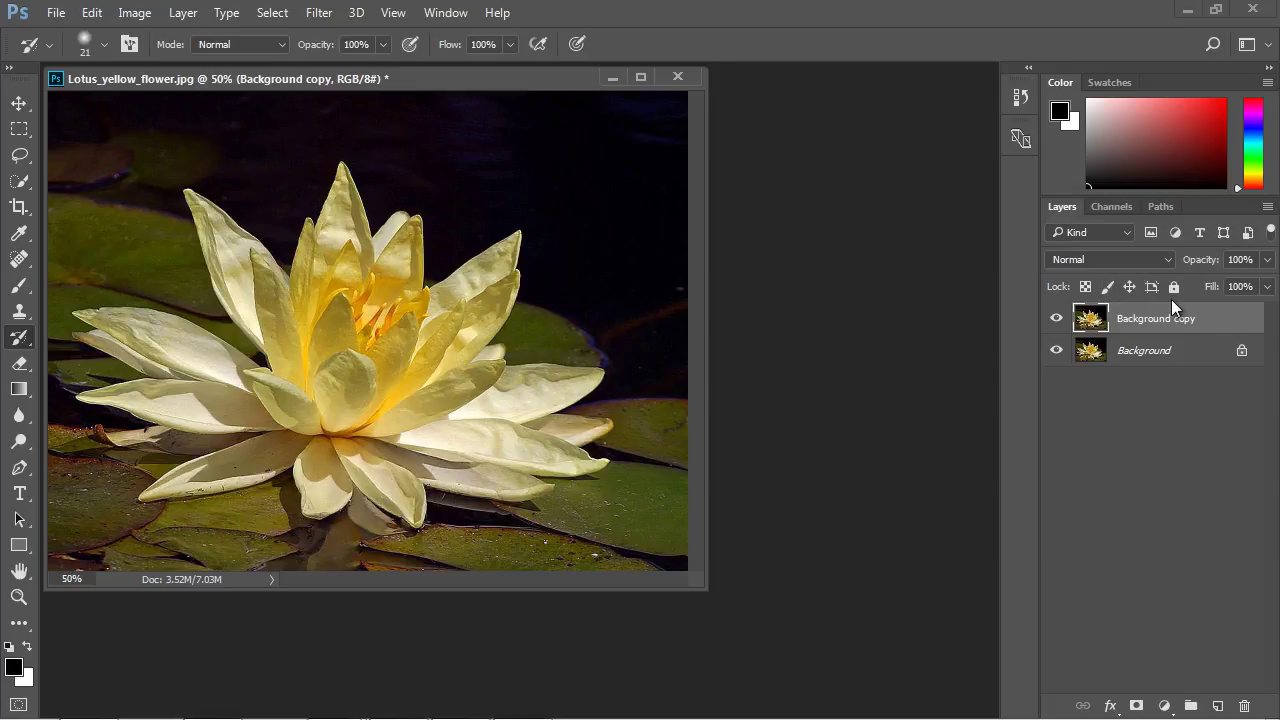
pyautogui.rightClick(1155, 355)
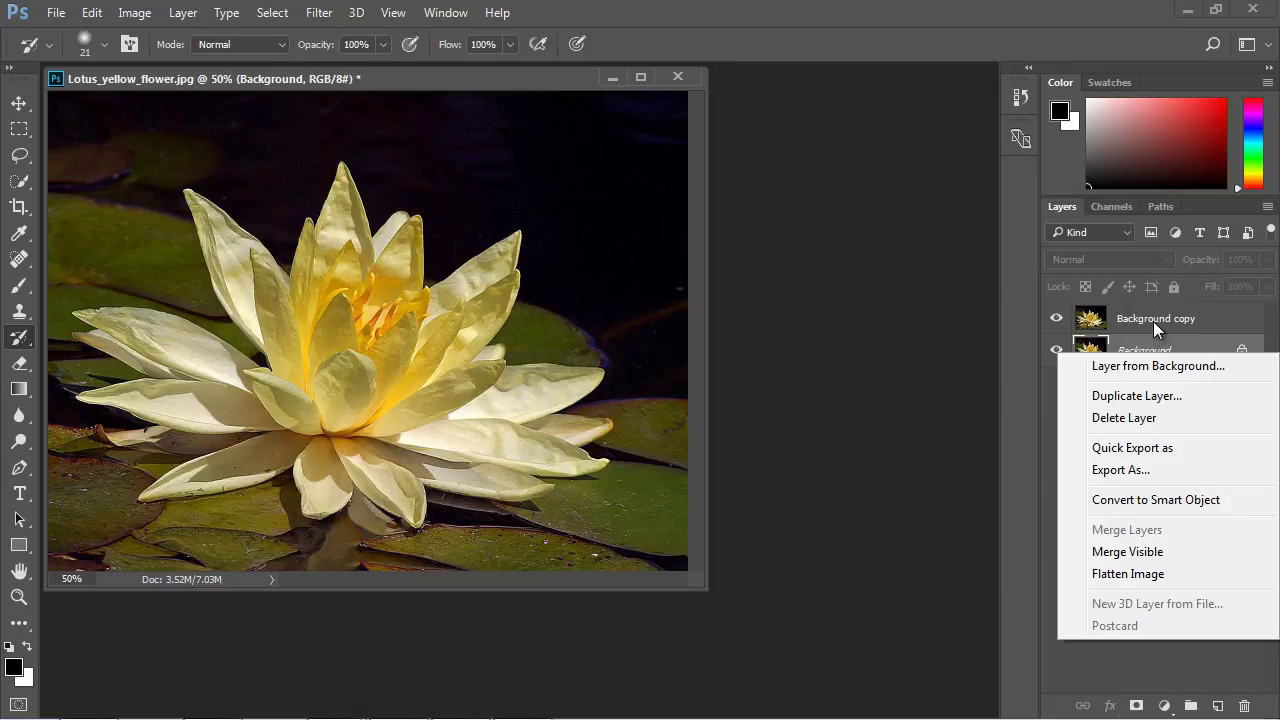
pyautogui.click(1153, 320)
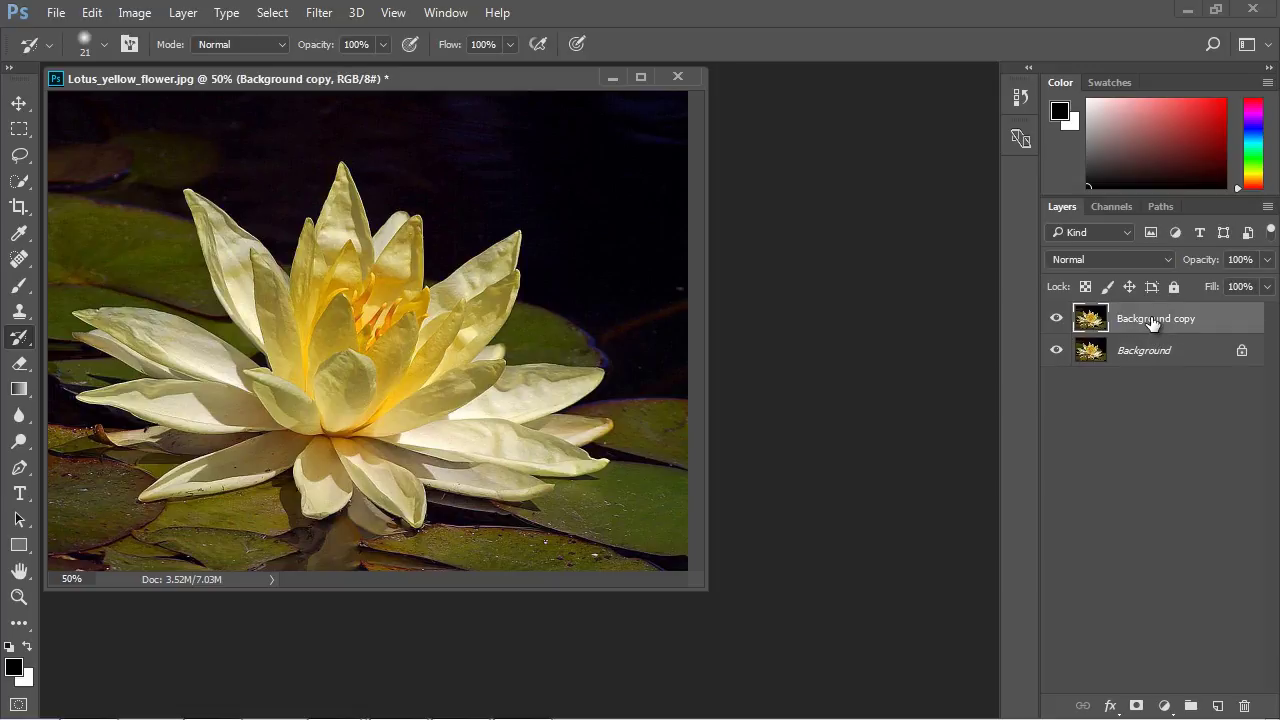
pyautogui.click(184, 13)
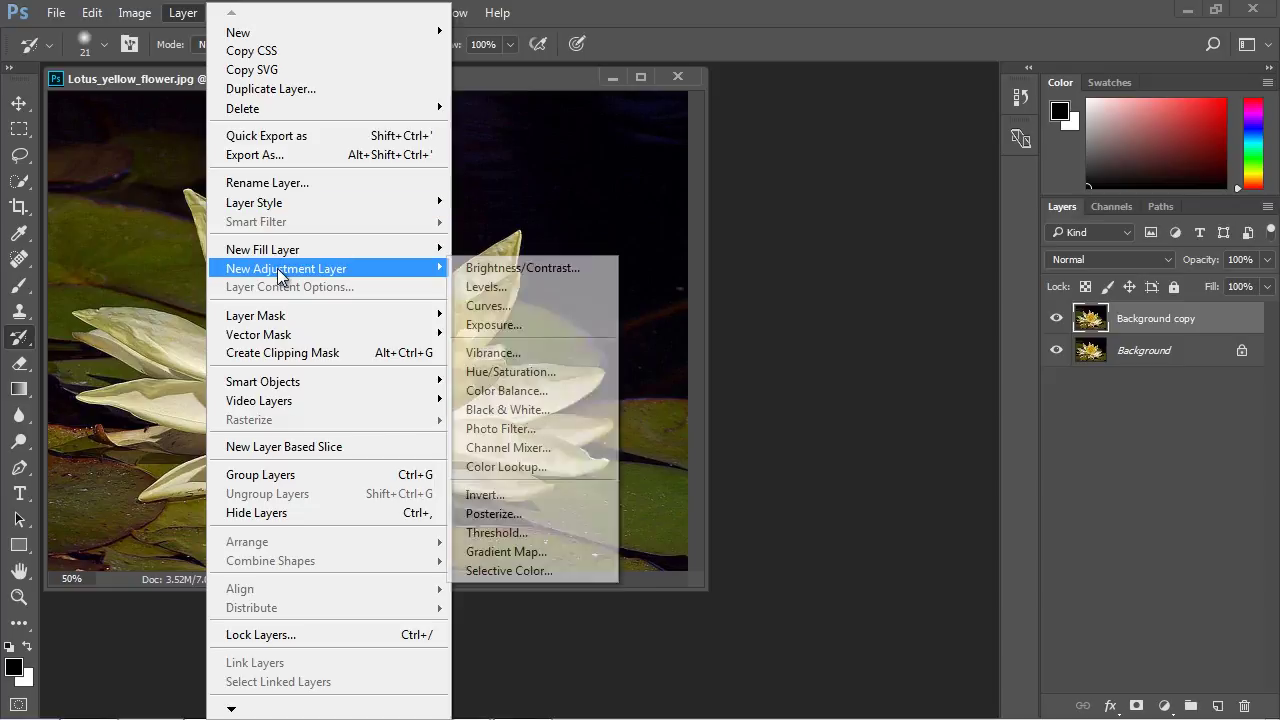
pyautogui.click(418, 330)
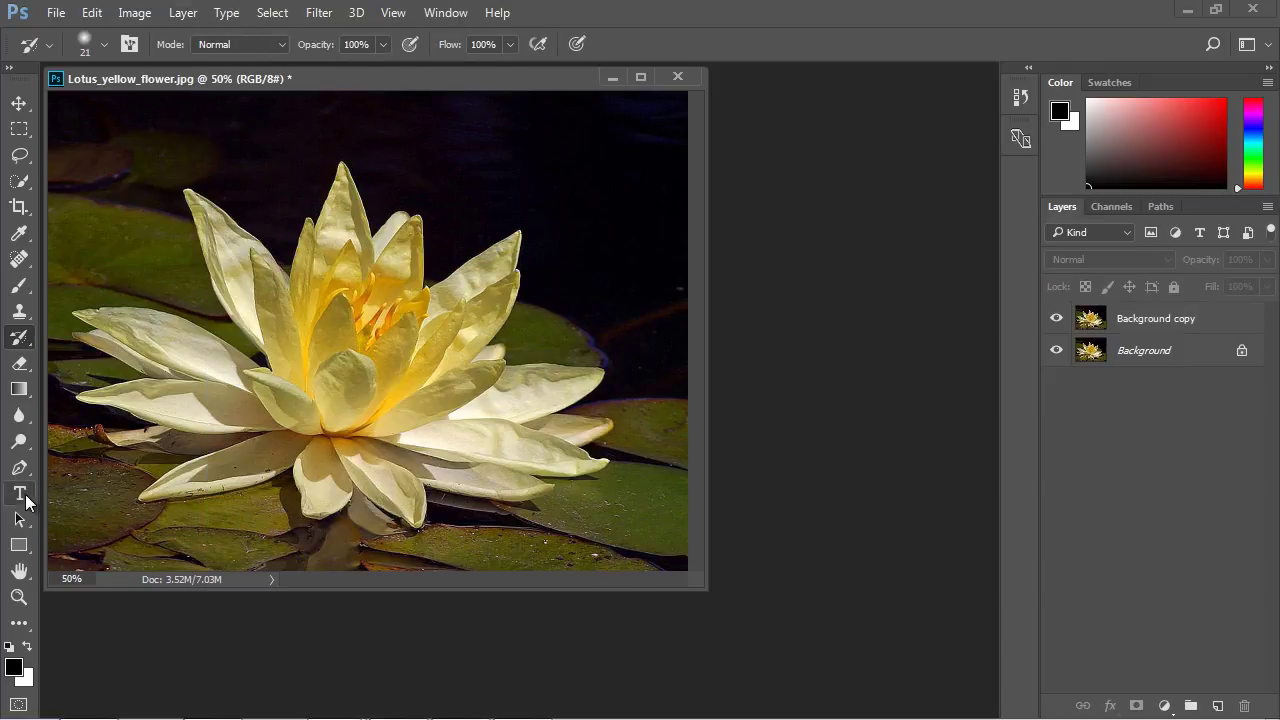
# - Add red 60 px 'Test' text and move it to the photo's upper right
pyautogui.click(22, 494)
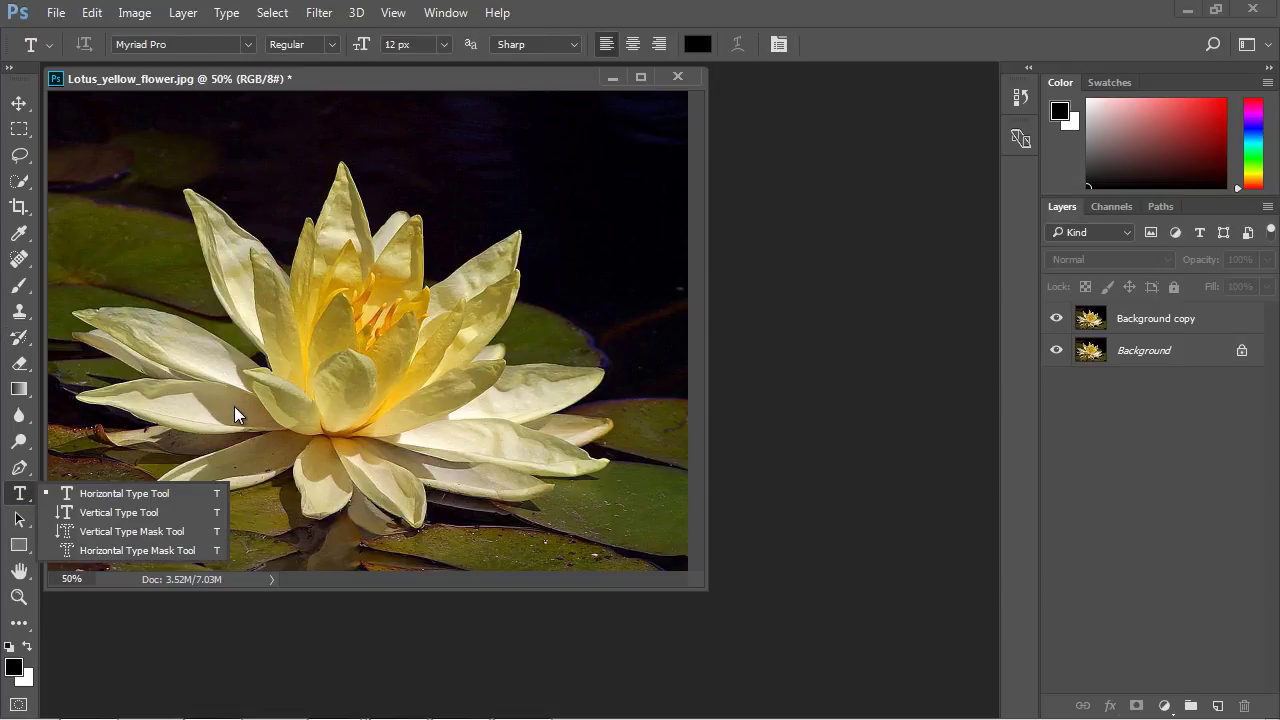
pyautogui.click(103, 450)
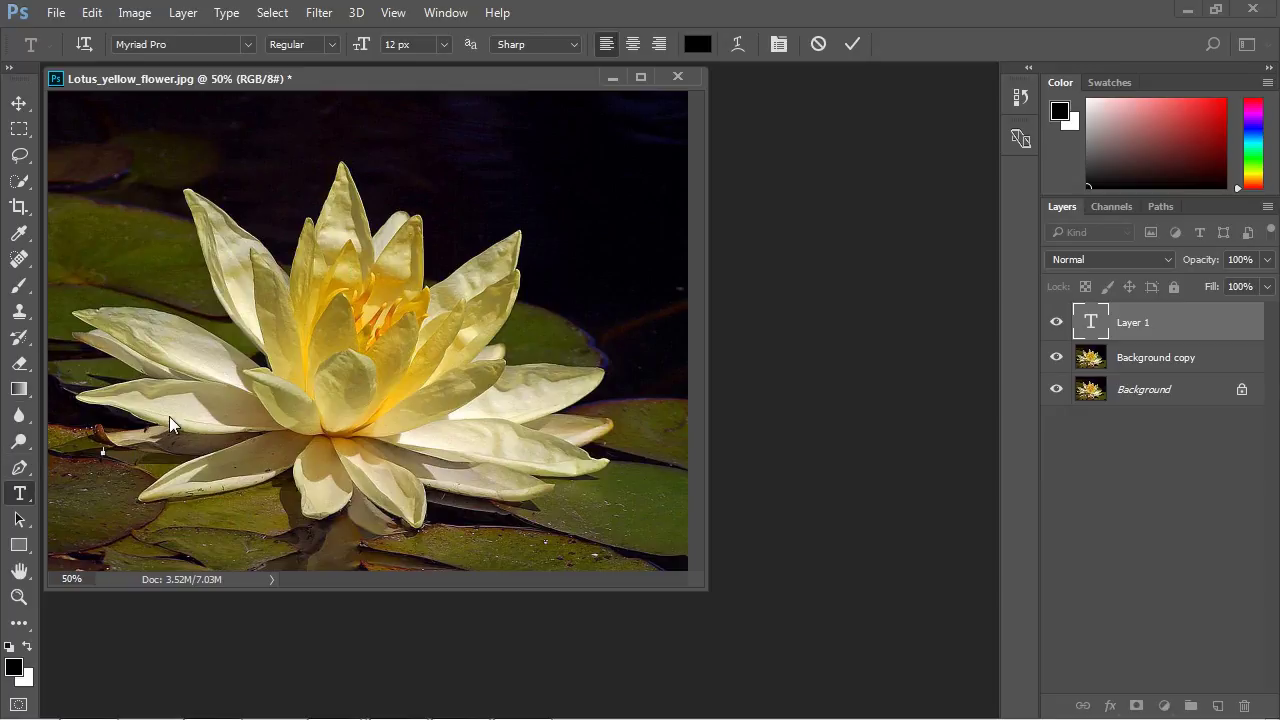
pyautogui.click(445, 43)
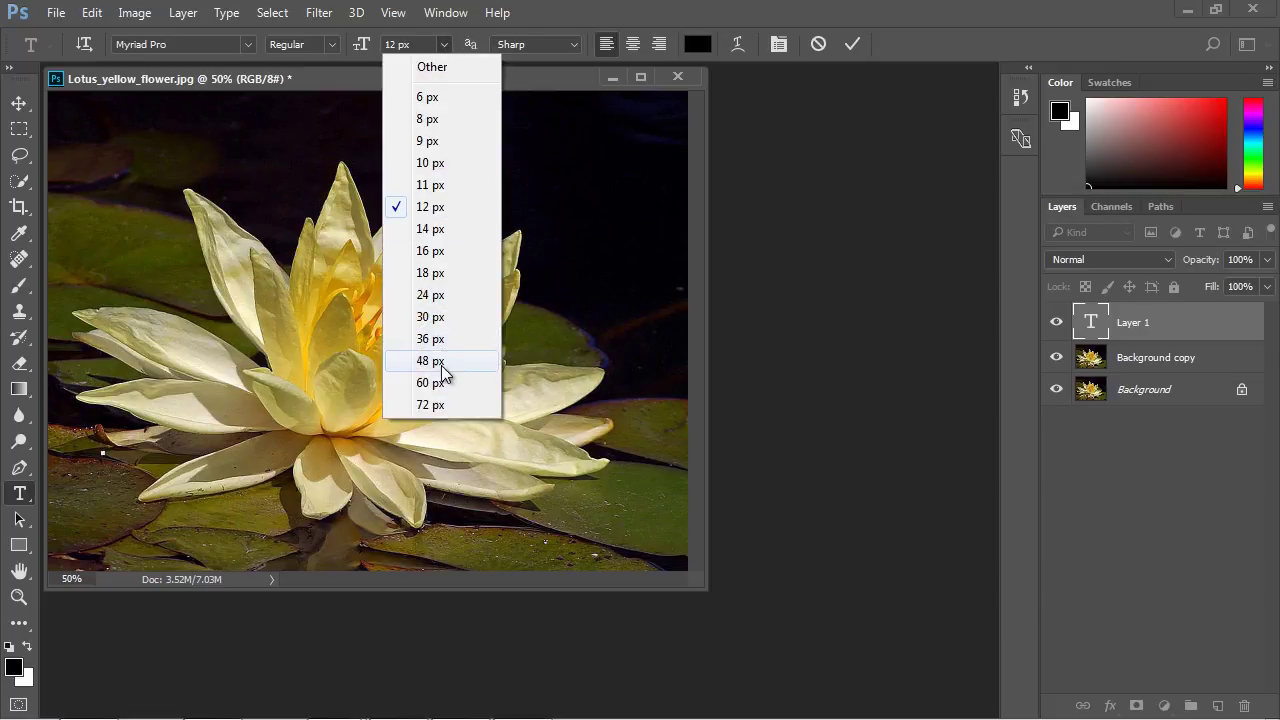
pyautogui.click(432, 382)
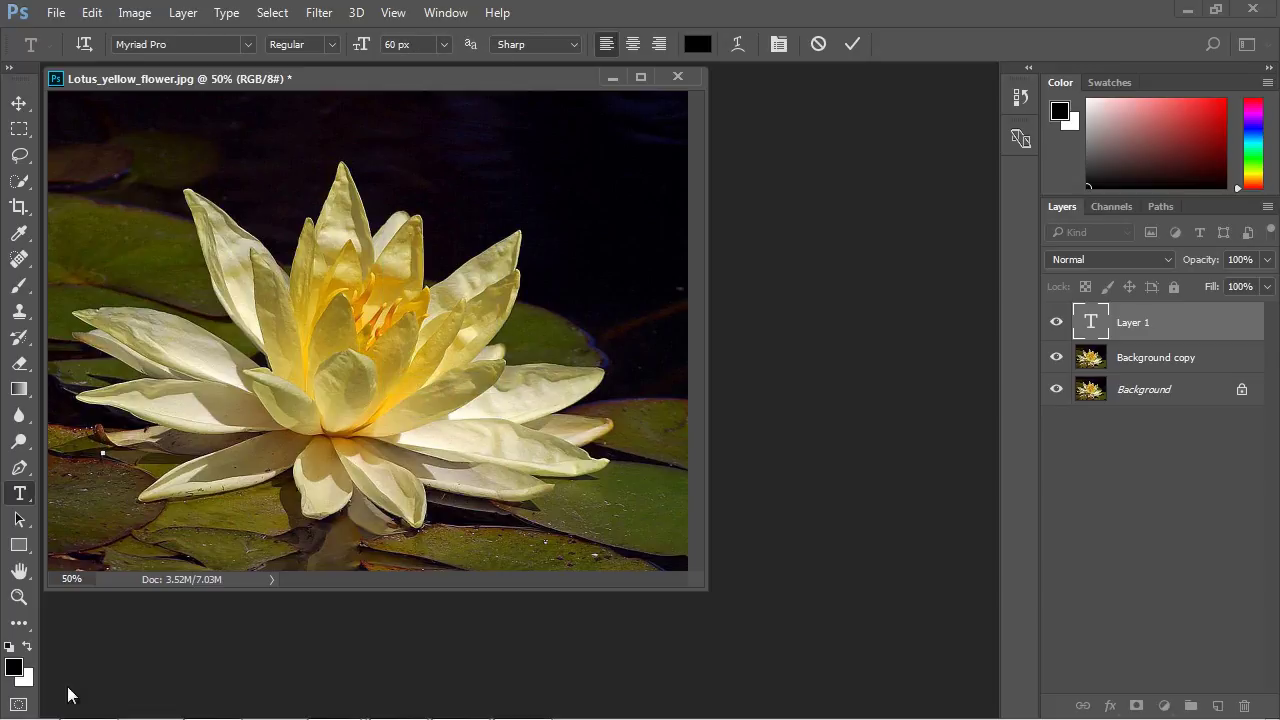
pyautogui.moveTo(1165, 125); pyautogui.dragTo(1218, 112)
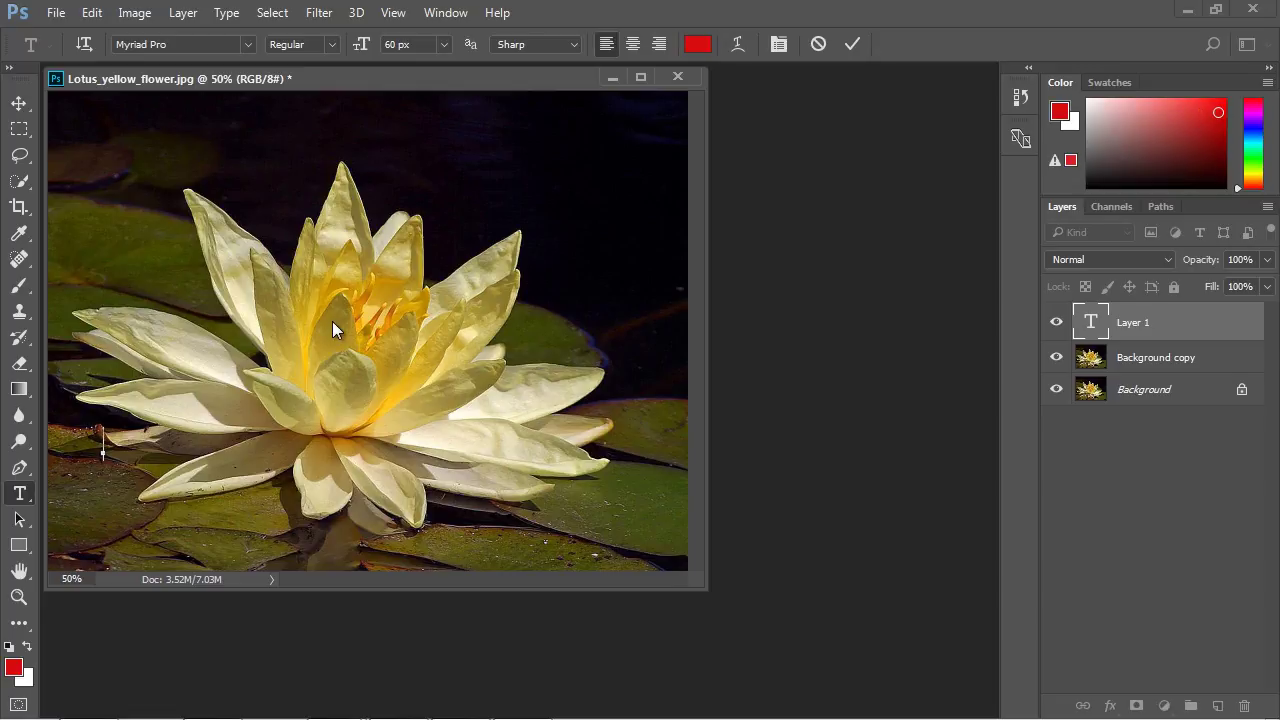
pyautogui.write('Test')
pyautogui.moveTo(185, 450); pyautogui.dragTo(574, 146)
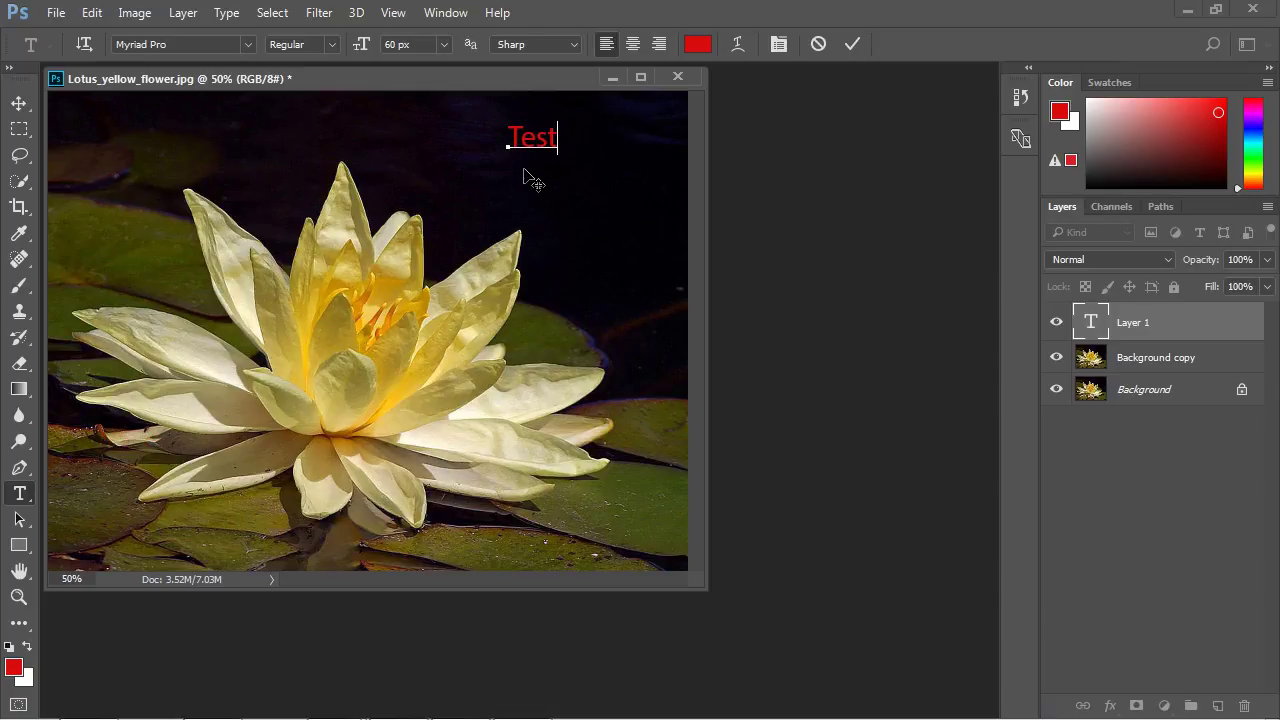
# - Commit the red text and duplicate the Test layer as a copy
pyautogui.click(1129, 335)
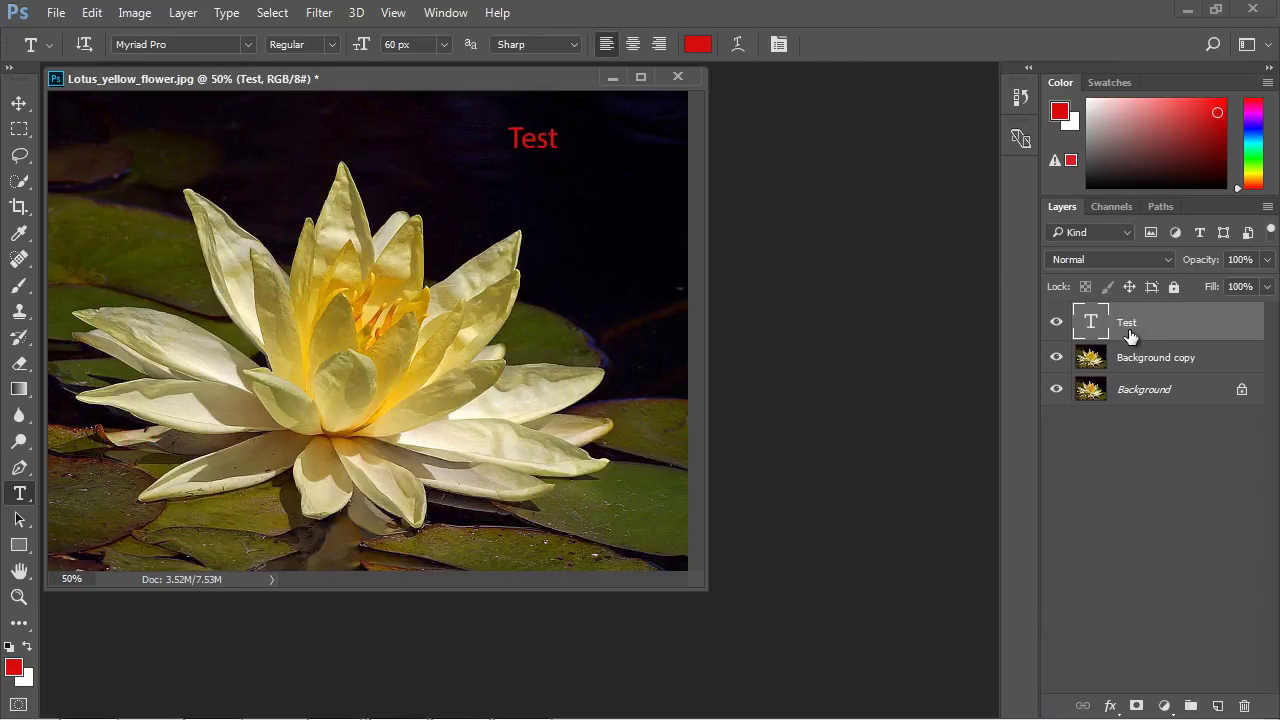
pyautogui.rightClick(1135, 333)
pyautogui.click(775, 226)
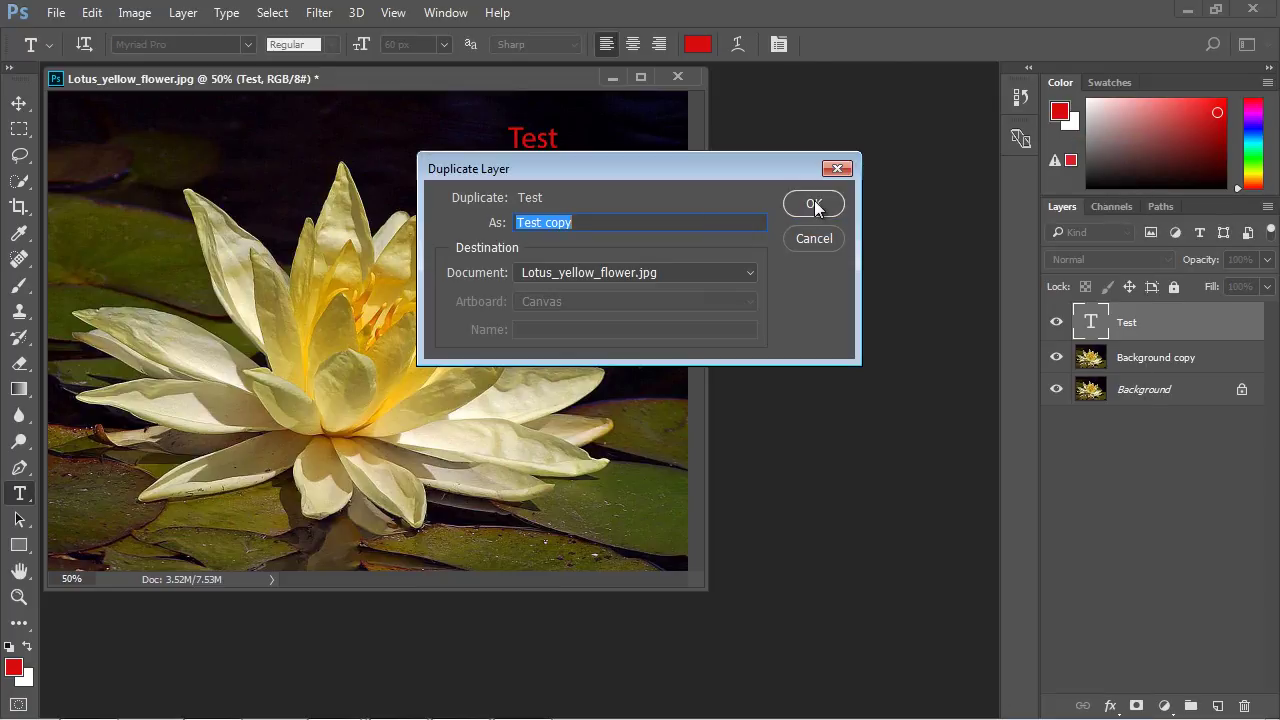
pyautogui.click(814, 204)
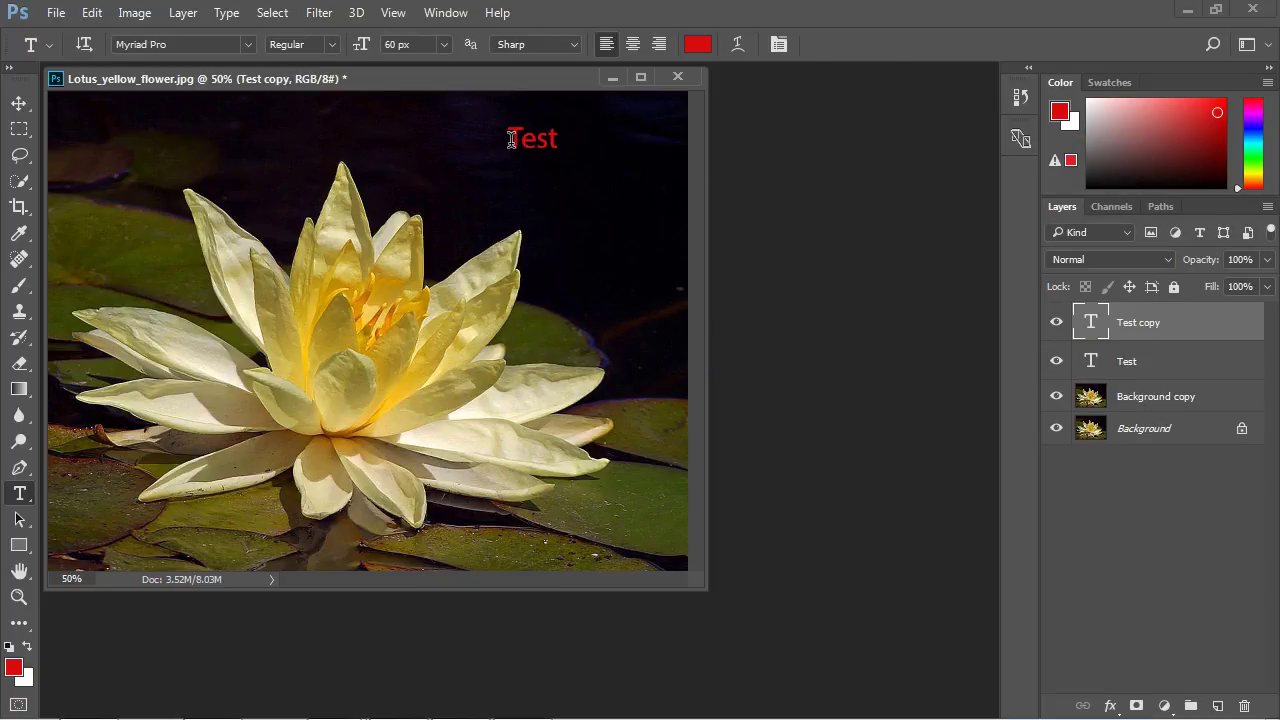
# - Recolour the copied 'Test' text pale grey and commit it
pyautogui.moveTo(511, 139); pyautogui.dragTo(569, 137)
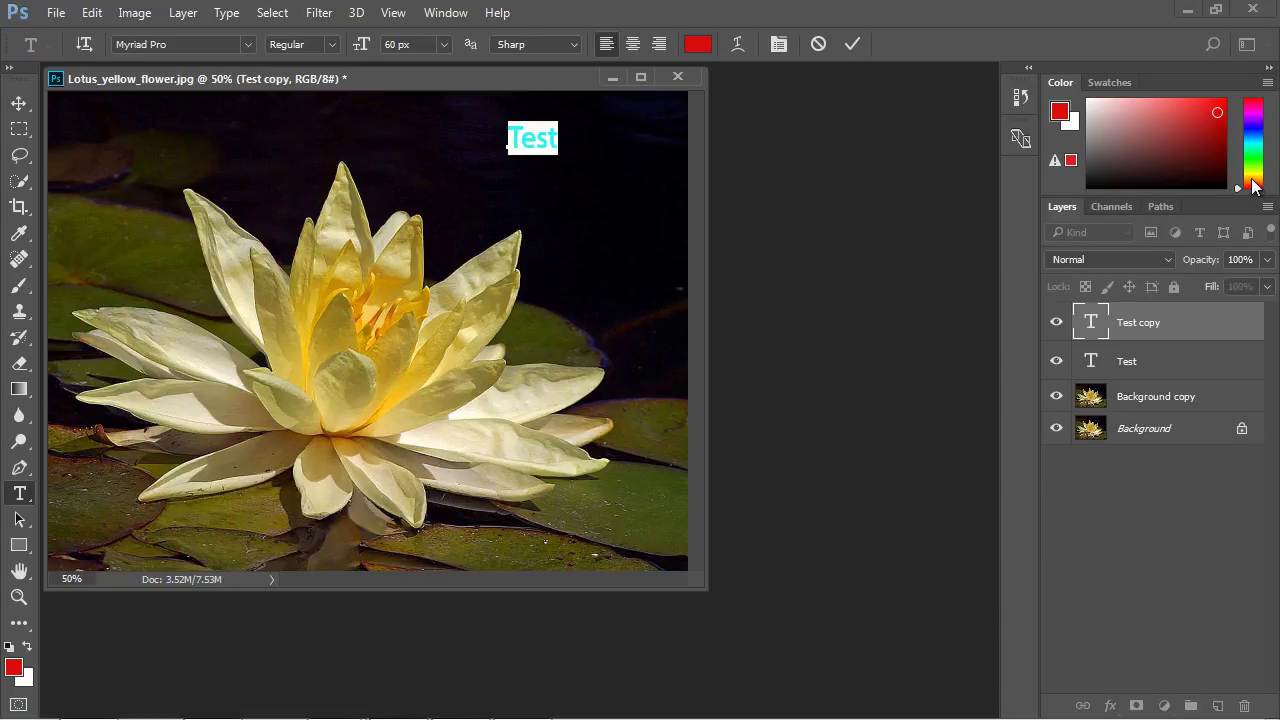
pyautogui.moveTo(1221, 117); pyautogui.dragTo(1092, 119)
pyautogui.click(1123, 322)
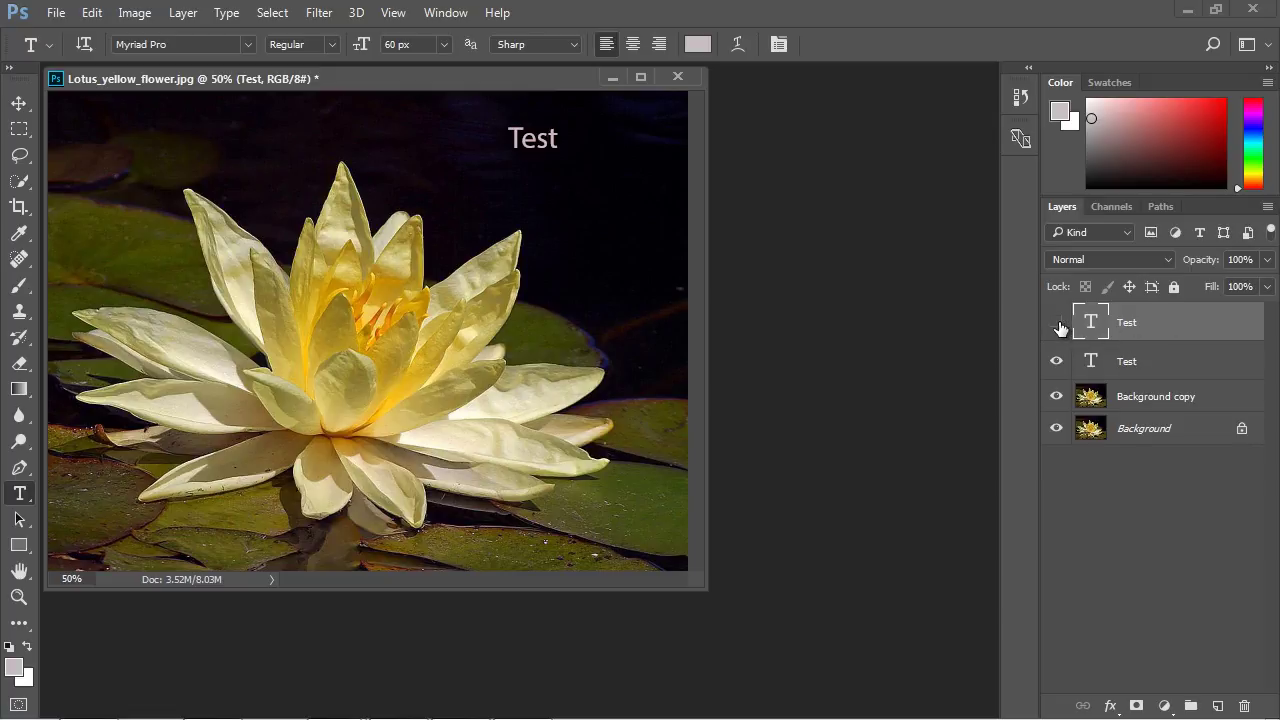
# - Hide the upper grey Test layer and deselect all layers
pyautogui.click(1057, 323)
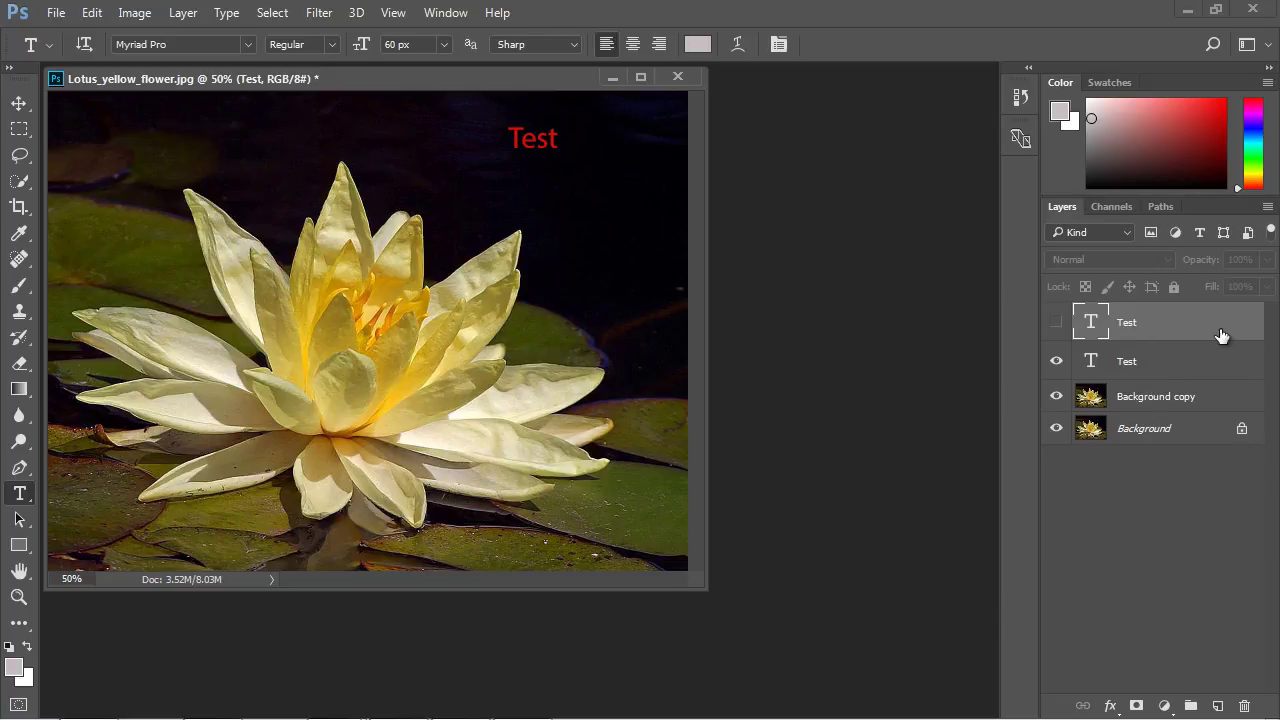
pyautogui.click(1142, 447)
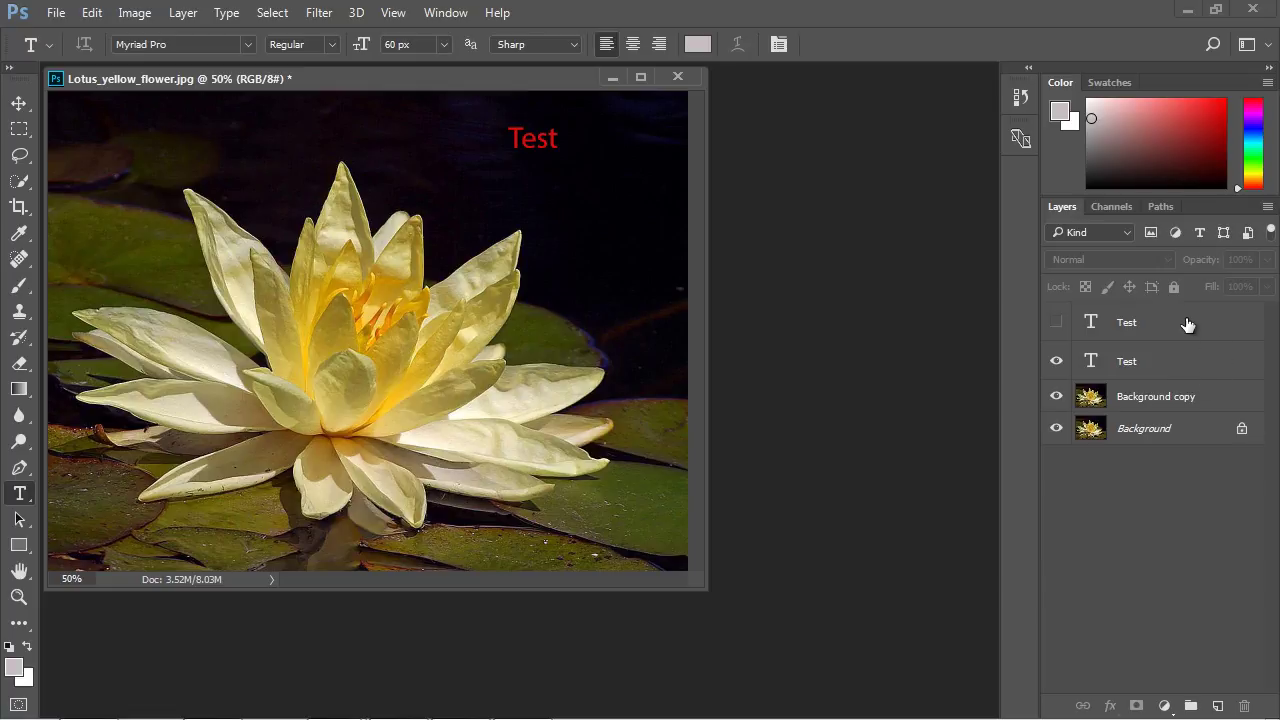
# - Drag the hidden Test layer below the red one, then open Layer > New Adjustment Layer
pyautogui.moveTo(1158, 327); pyautogui.dragTo(1155, 375)
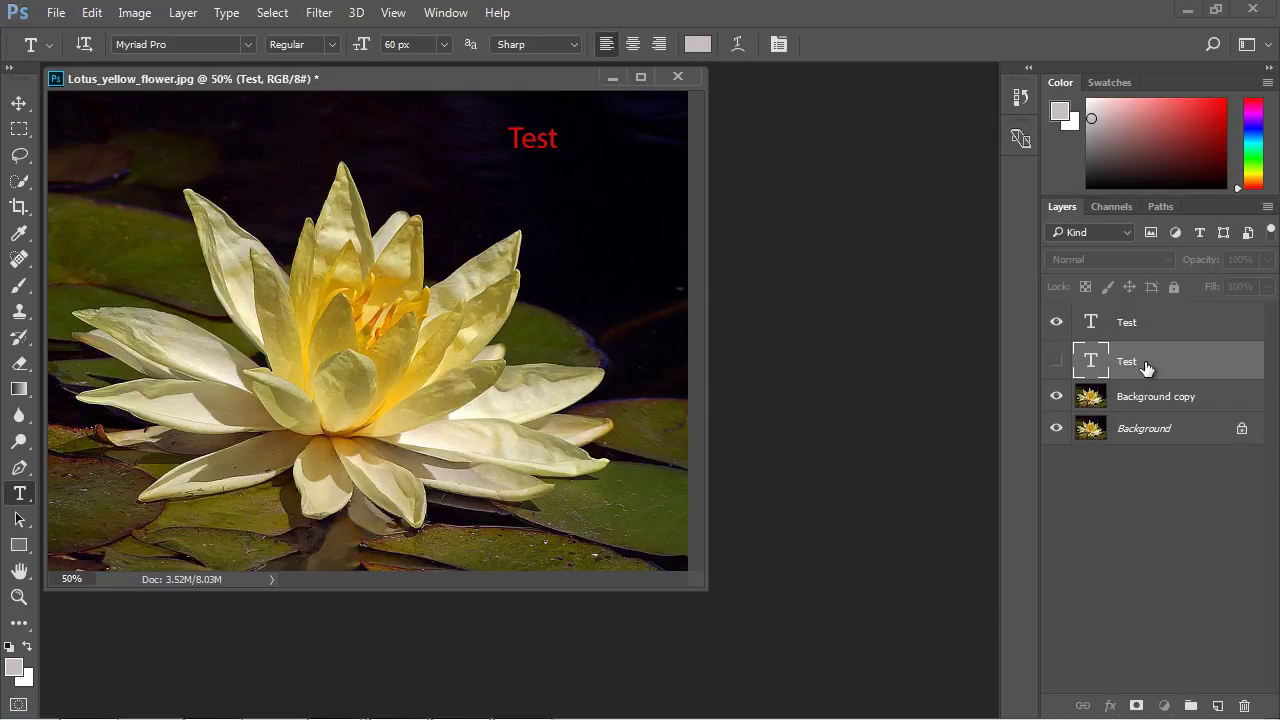
pyautogui.moveTo(1143, 366); pyautogui.dragTo(1143, 397)
pyautogui.rightClick(1146, 396)
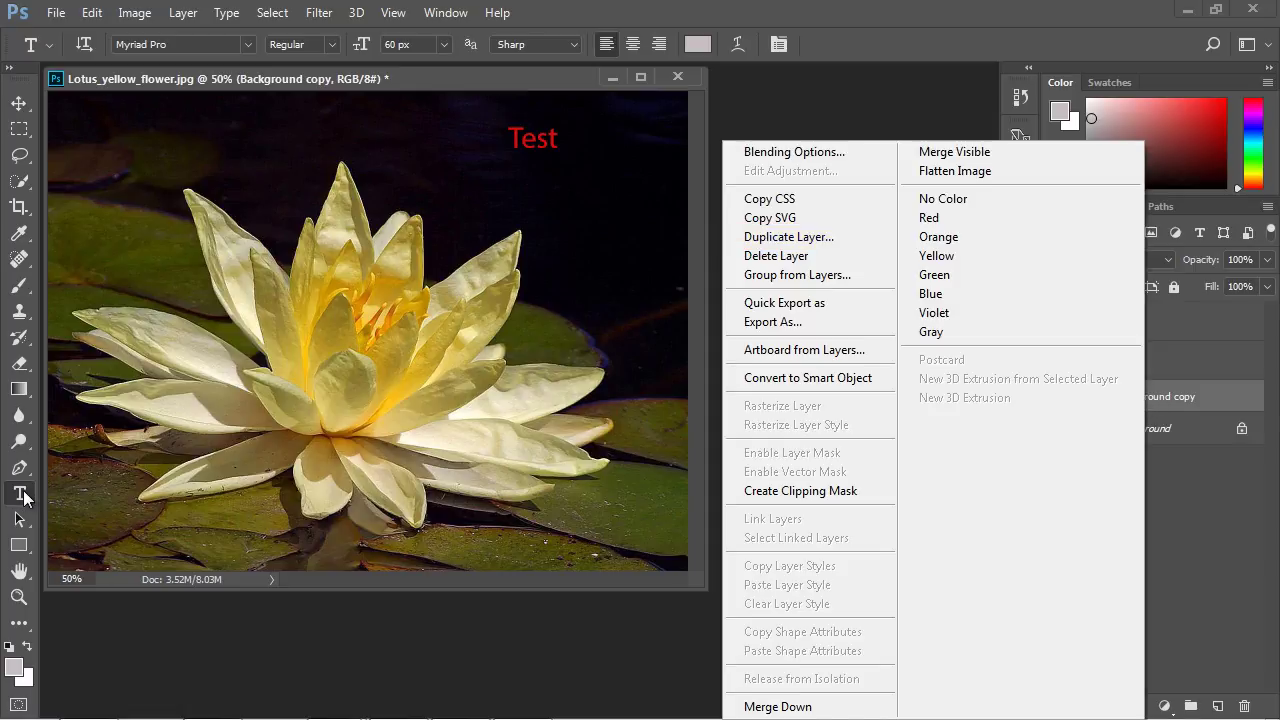
pyautogui.click(183, 18)
pyautogui.click(183, 14)
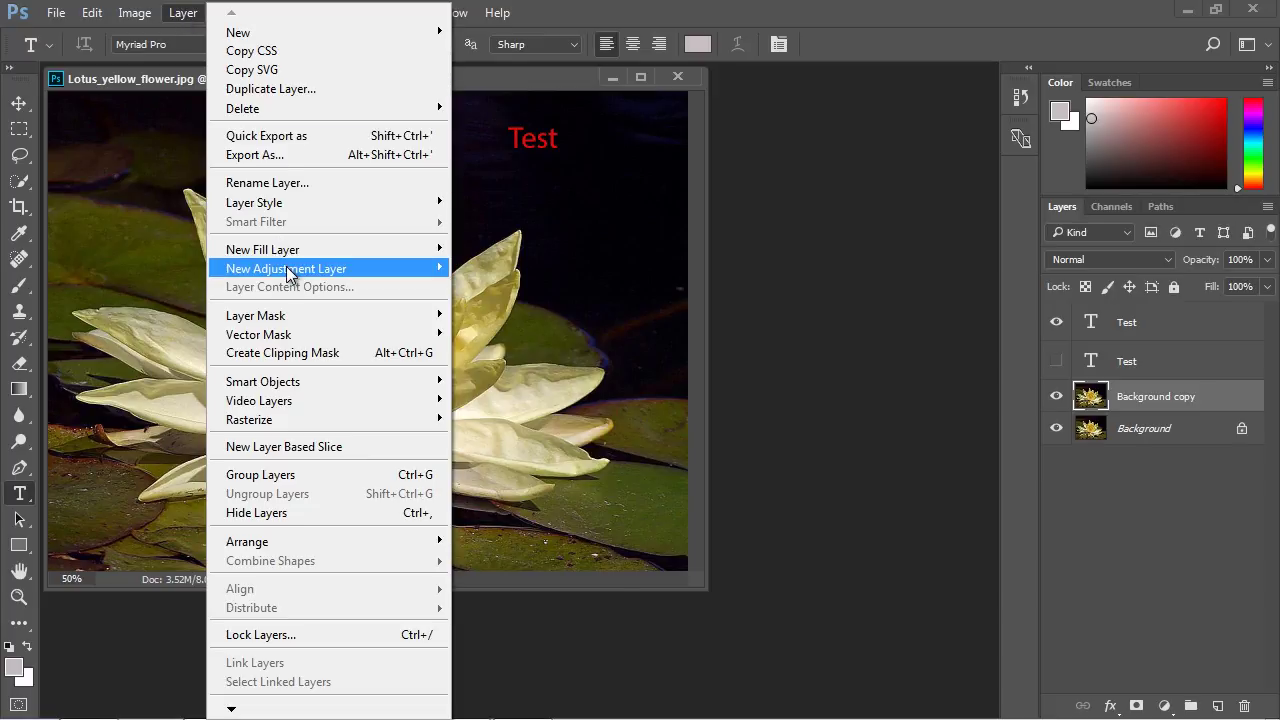
pyautogui.moveTo(289, 273)
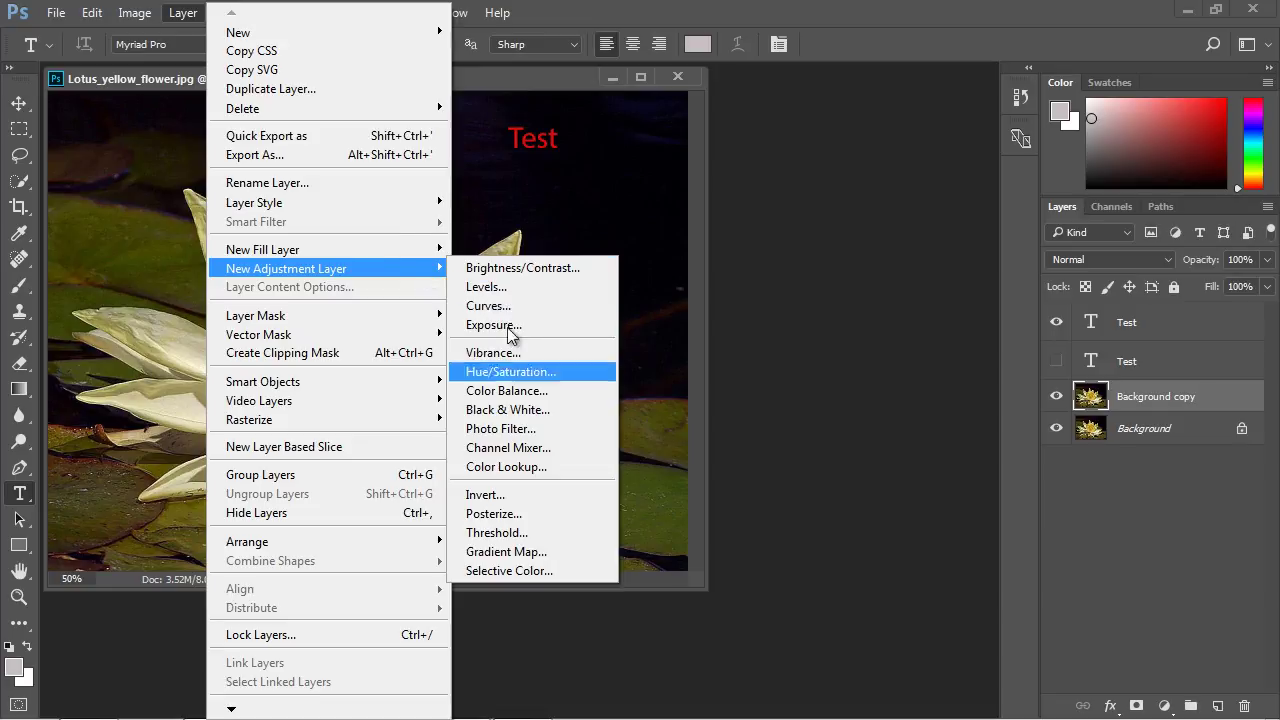
# - Add a Black & White 1 adjustment layer above Background copy and hide it
pyautogui.click(523, 411)
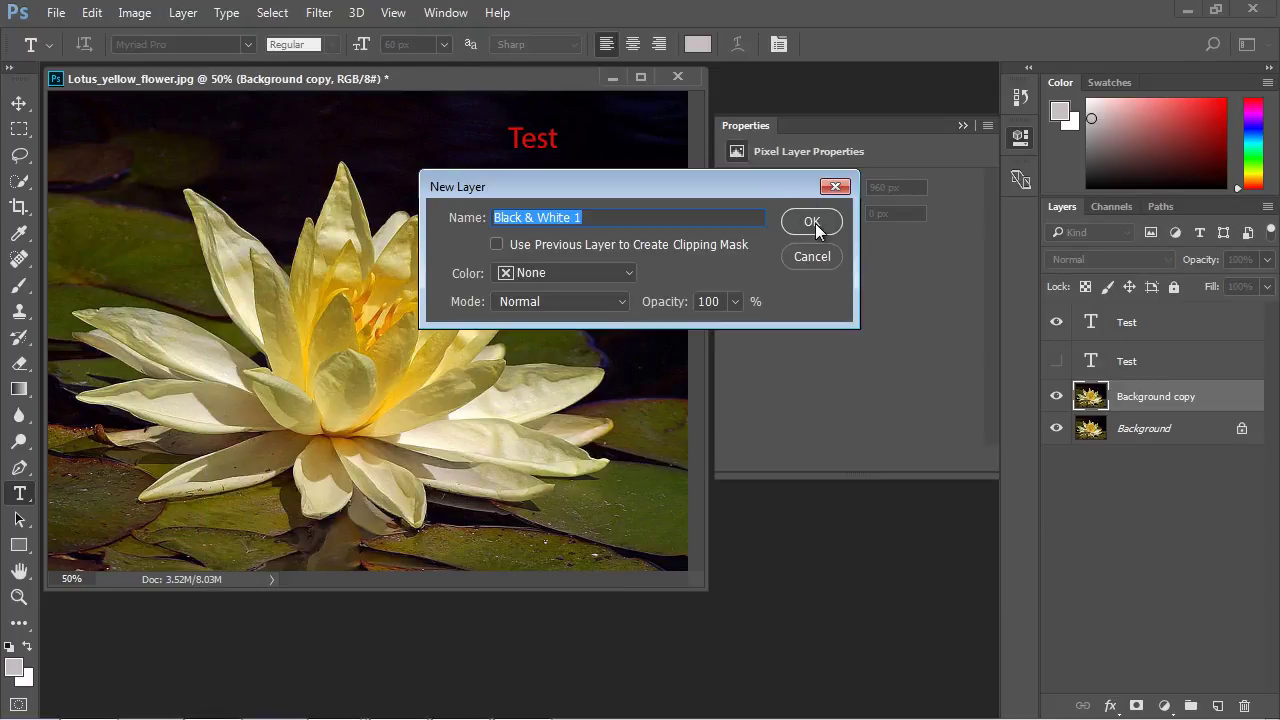
pyautogui.click(812, 222)
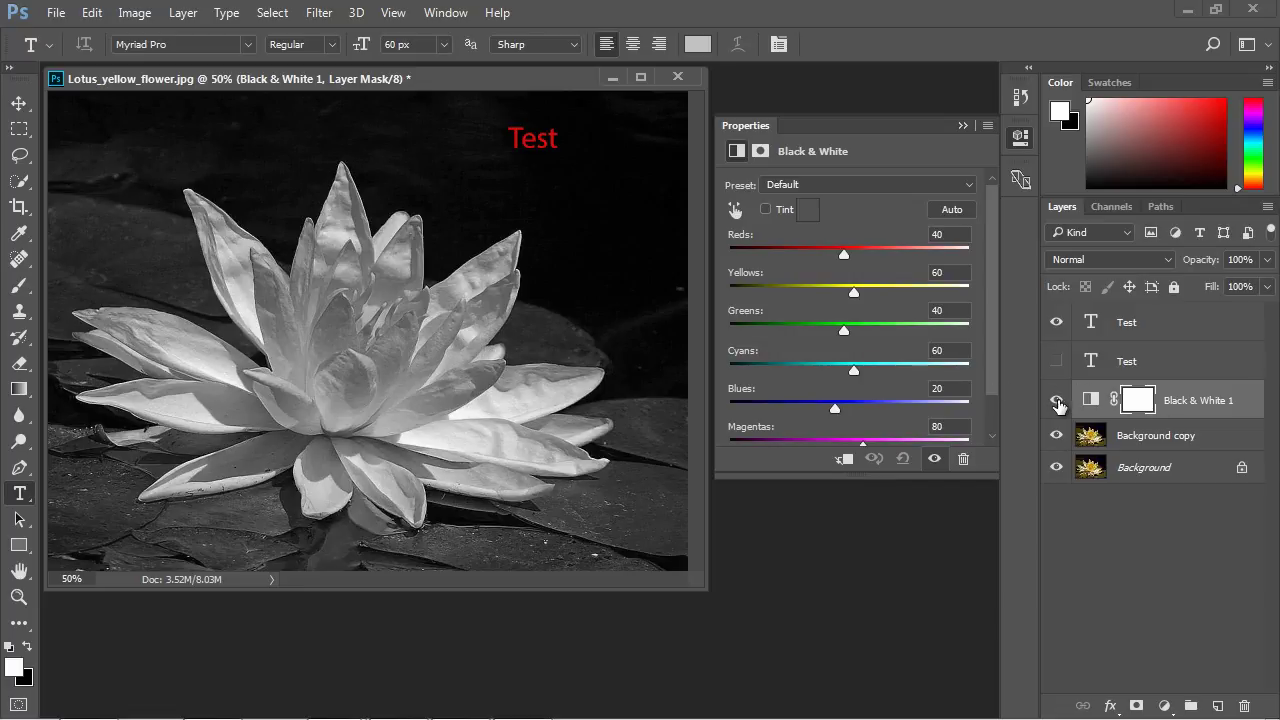
pyautogui.click(1058, 402)
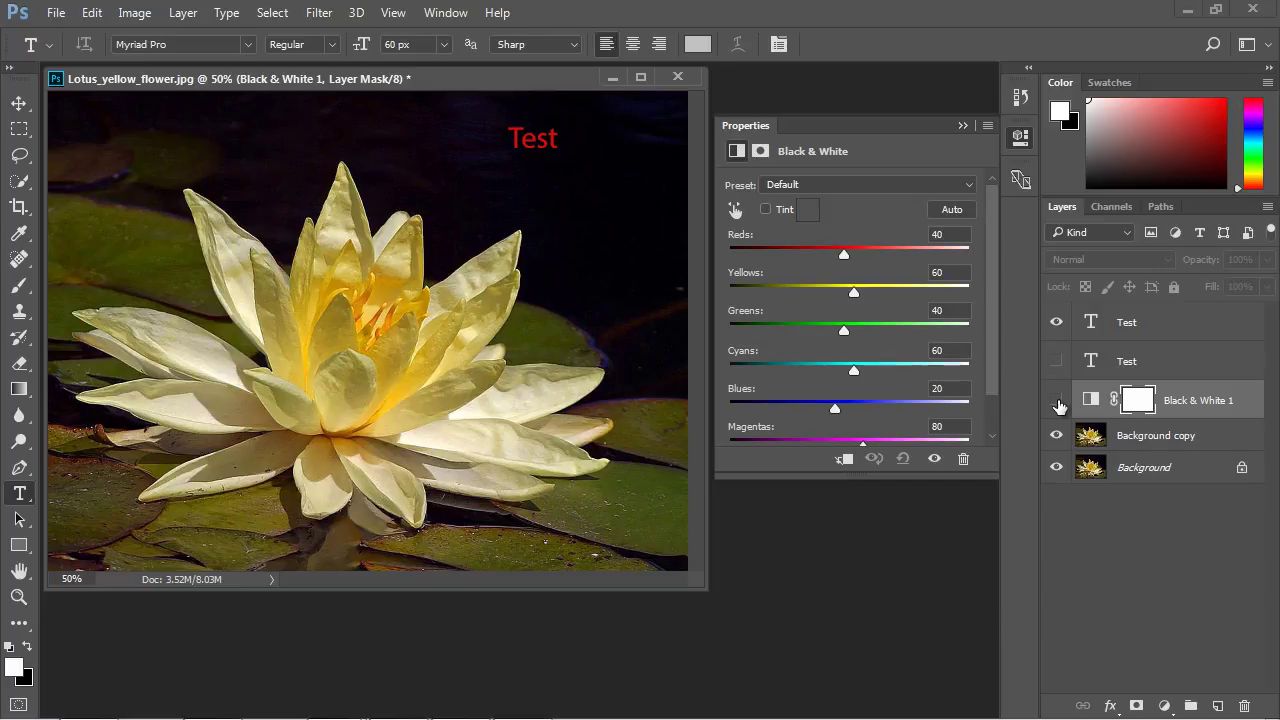
# - Turn Black & White 1 back on so the lotus appears greyscale
pyautogui.click(1058, 401)
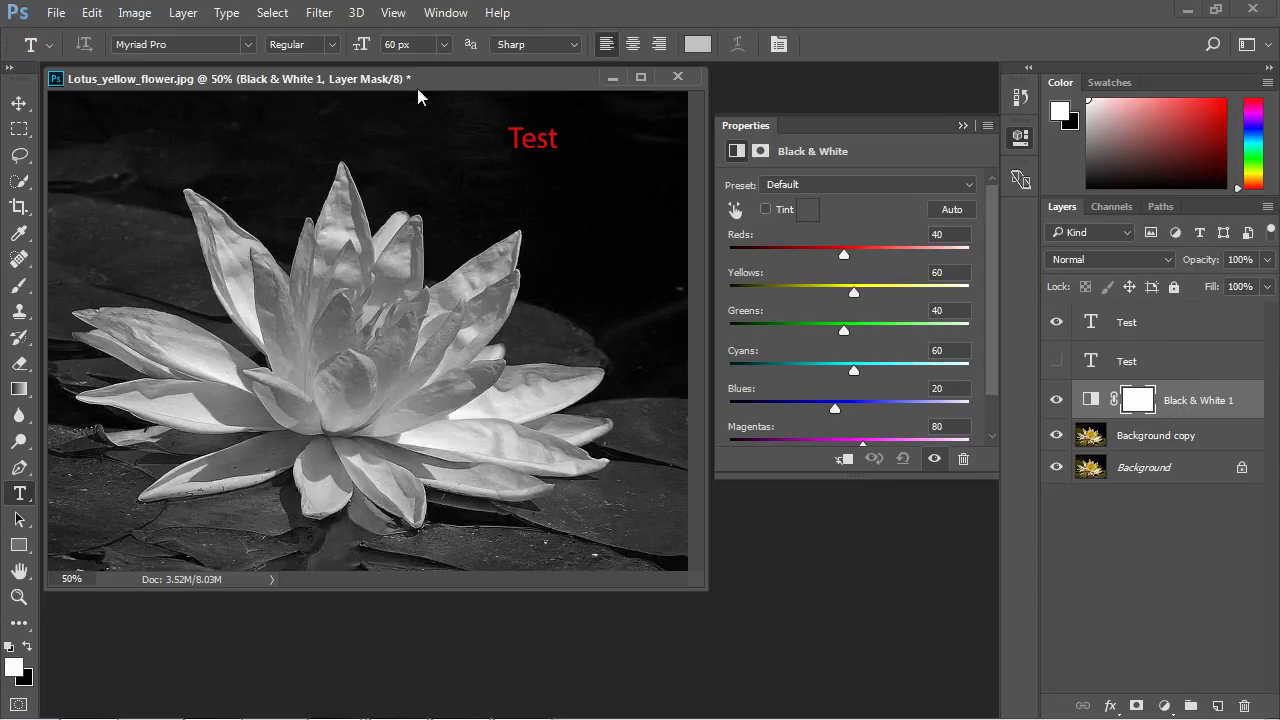
# - Add a Photo Filter 1 adjustment layer with Warming Filter (85) at 25% density
pyautogui.click(183, 13)
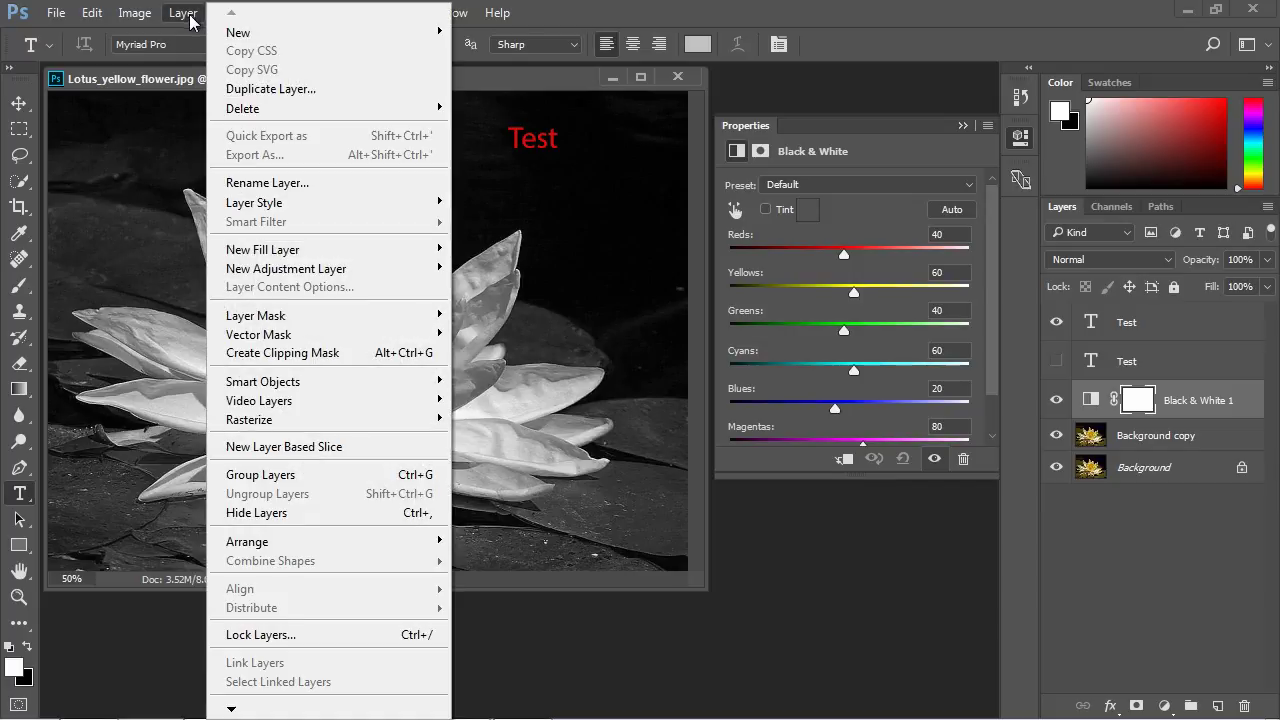
pyautogui.moveTo(310, 270)
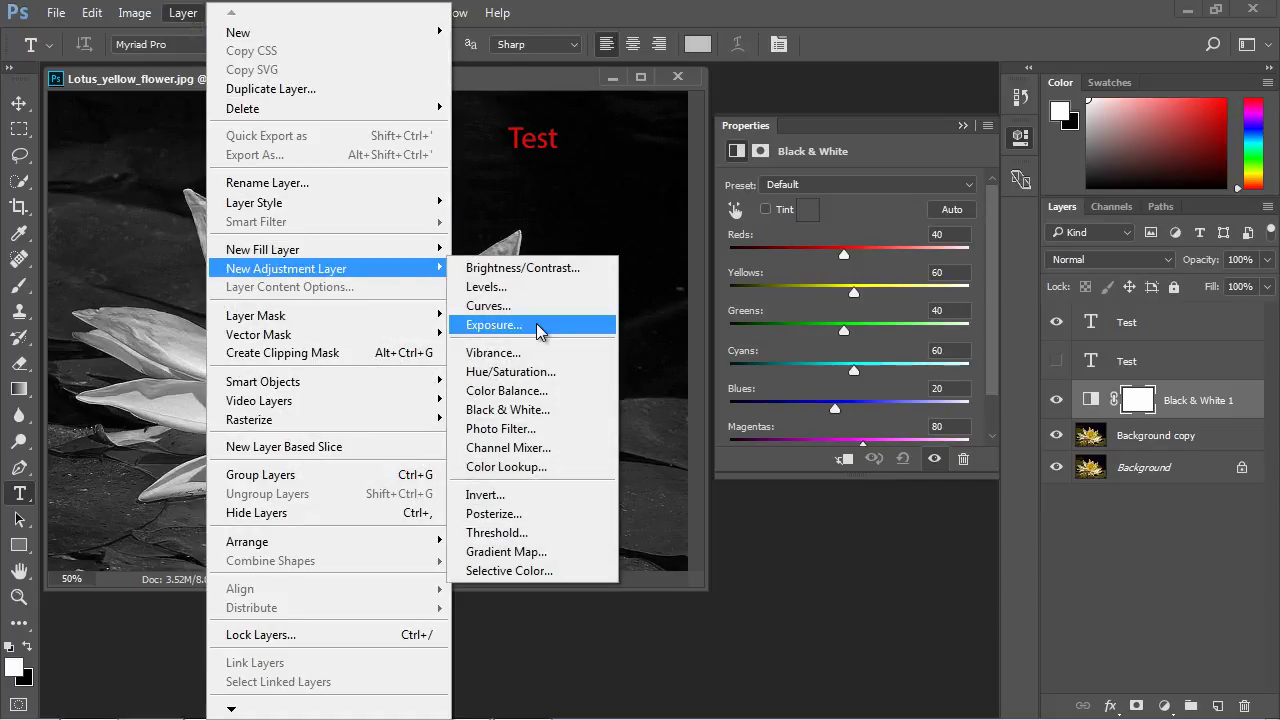
pyautogui.click(527, 430)
pyautogui.click(808, 222)
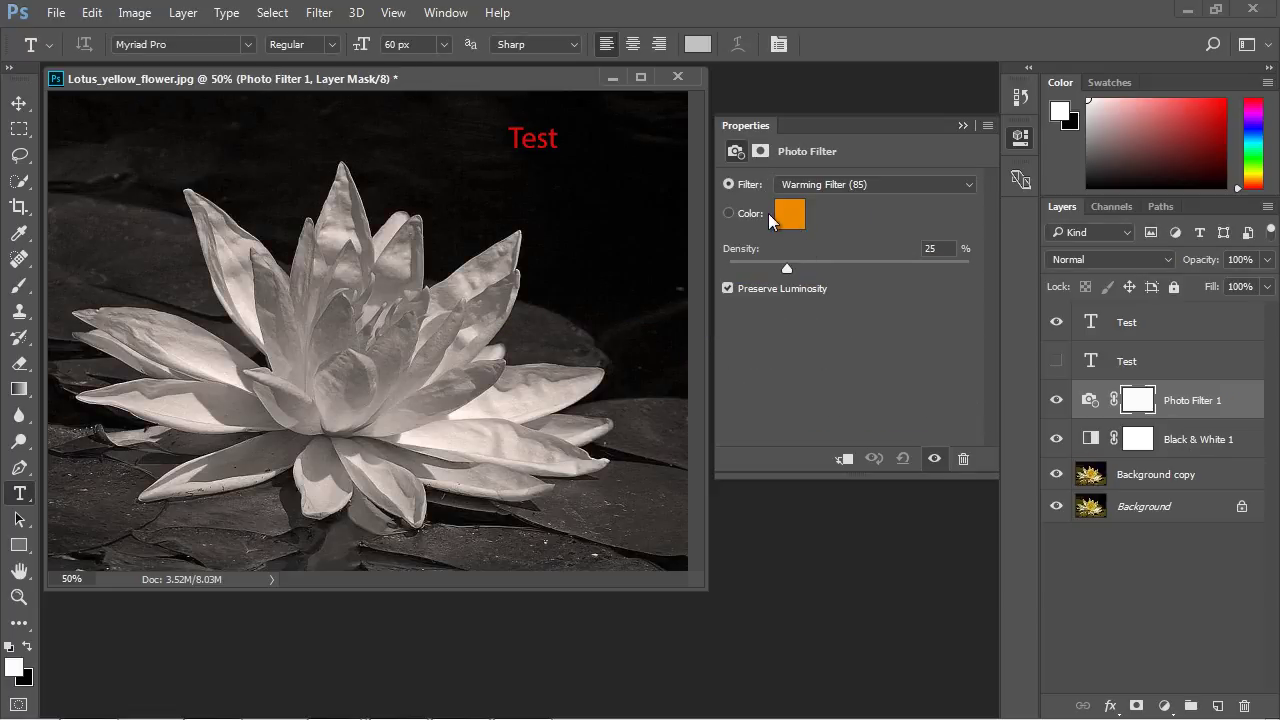
# - Switch between Black & White 1 and Photo Filter 1 to compare their settings
pyautogui.click(1180, 428)
pyautogui.click(1180, 406)
pyautogui.click(1190, 432)
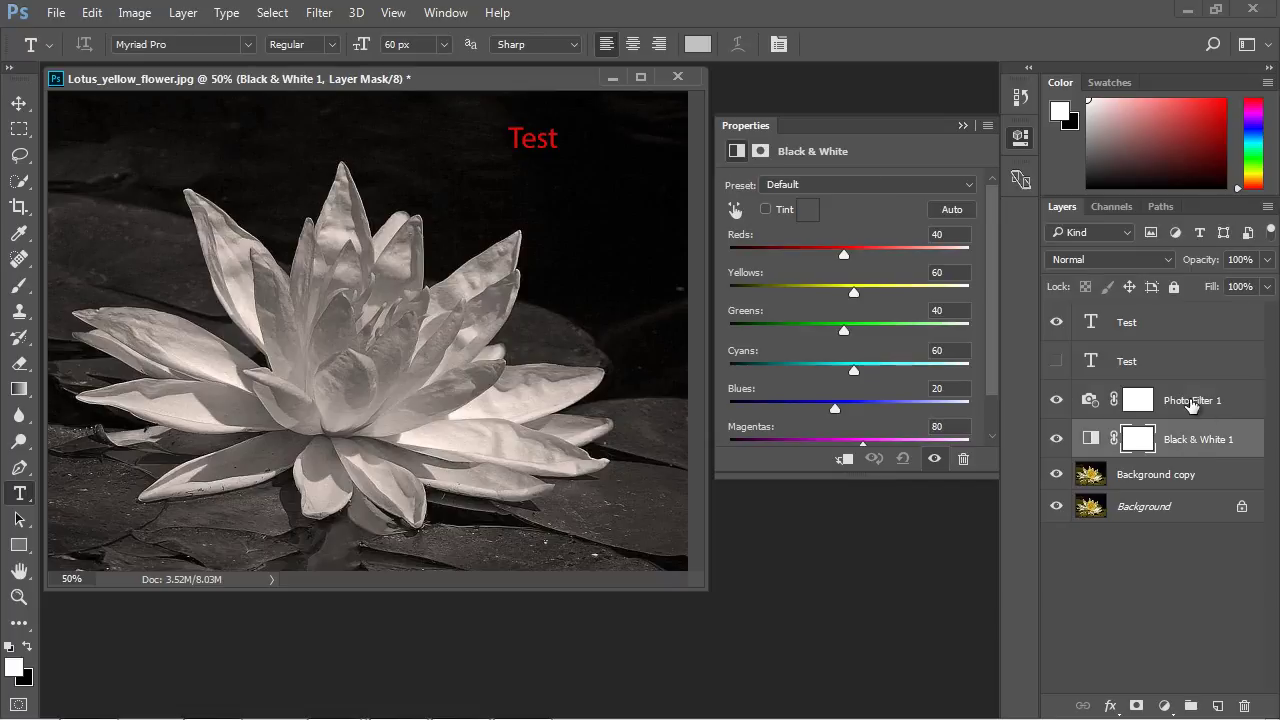
pyautogui.click(1192, 404)
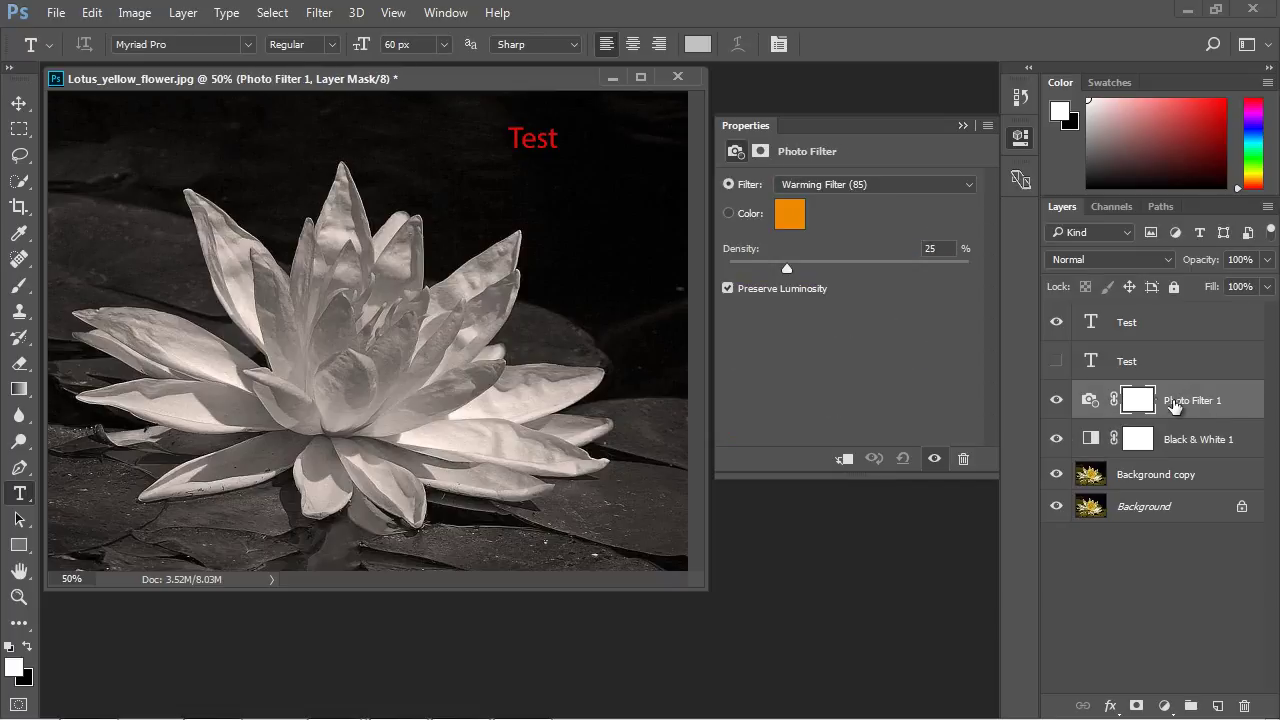